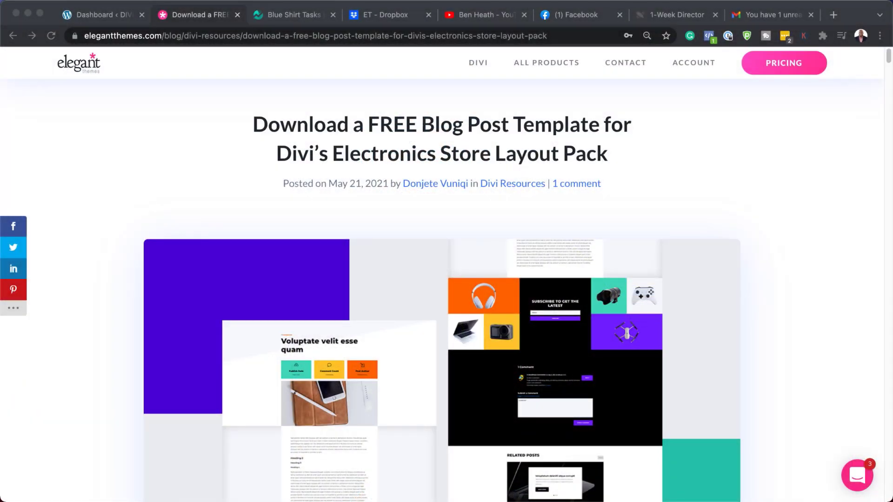
# Scroll the Elegant Themes article down to the Electronics Store blog post template download banner.
pyautogui.scroll(-6, 441, 288)
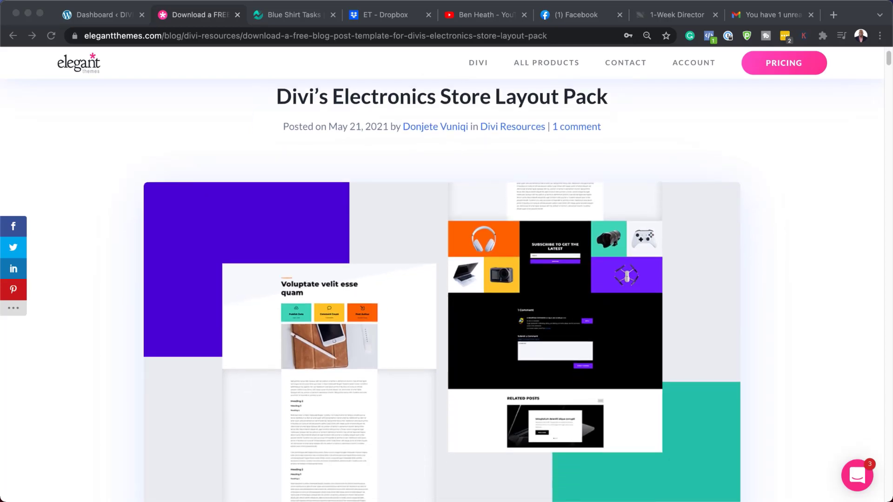
pyautogui.scroll(-6, 442, 289)
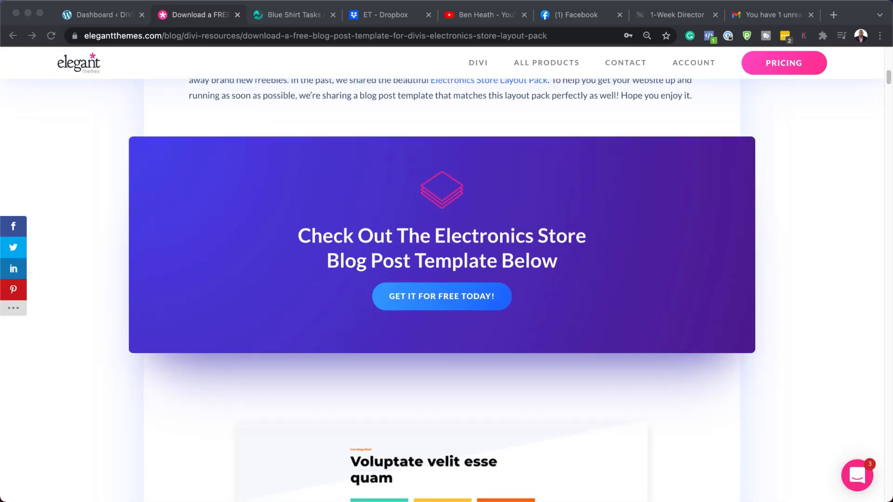
# Submit an email address in the free download form to unlock the template.
pyautogui.click(457, 297)
pyautogui.click(398, 344)
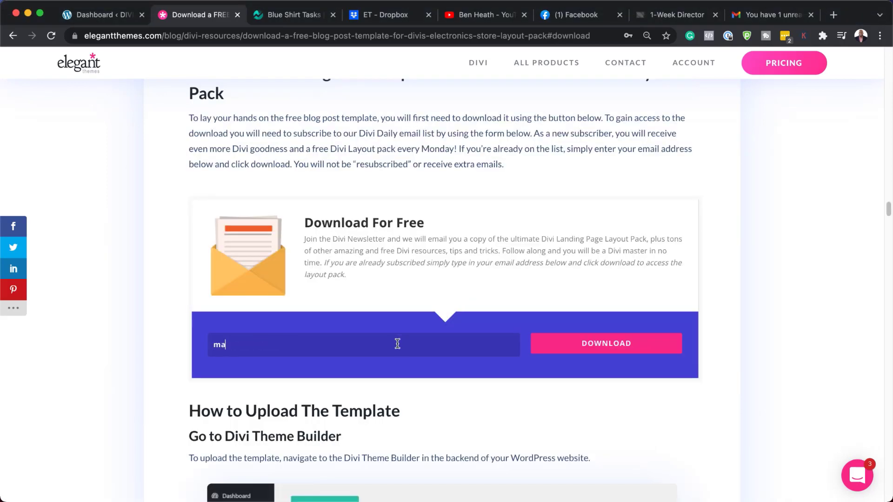
pyautogui.click(572, 348)
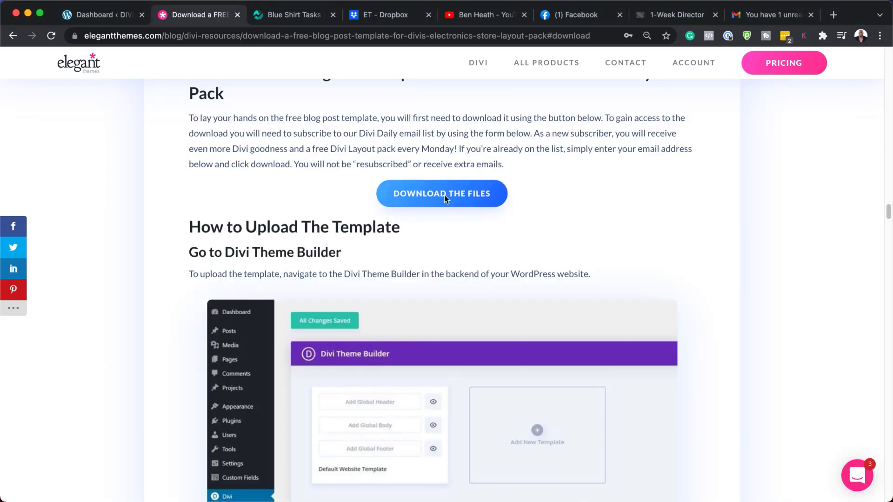
# Download the Electronics Store template zip and show it in Finder.
pyautogui.click(445, 196)
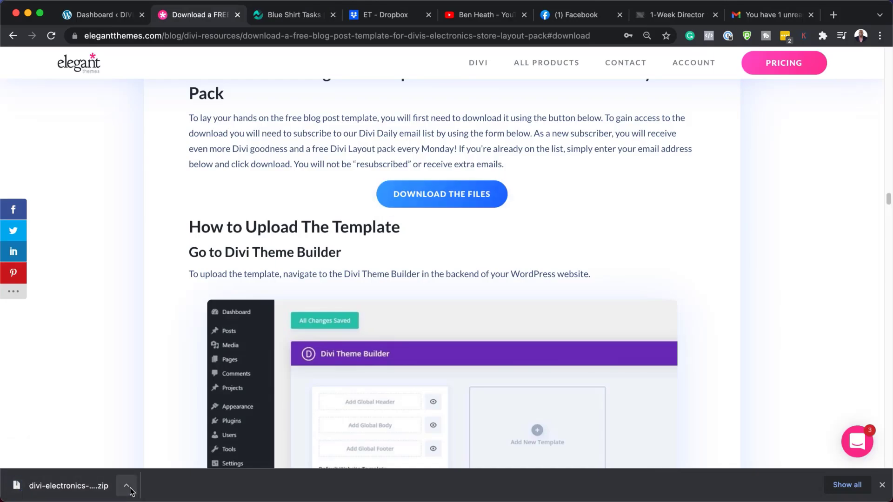
pyautogui.click(127, 487)
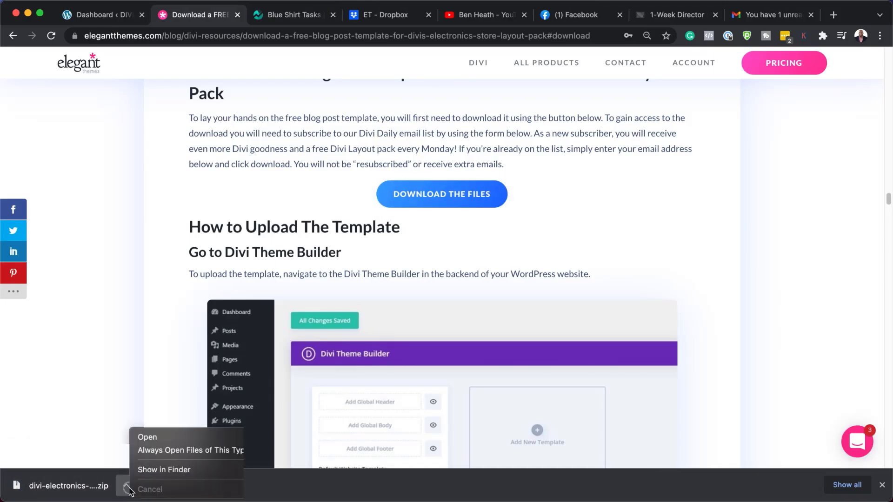
pyautogui.click(180, 472)
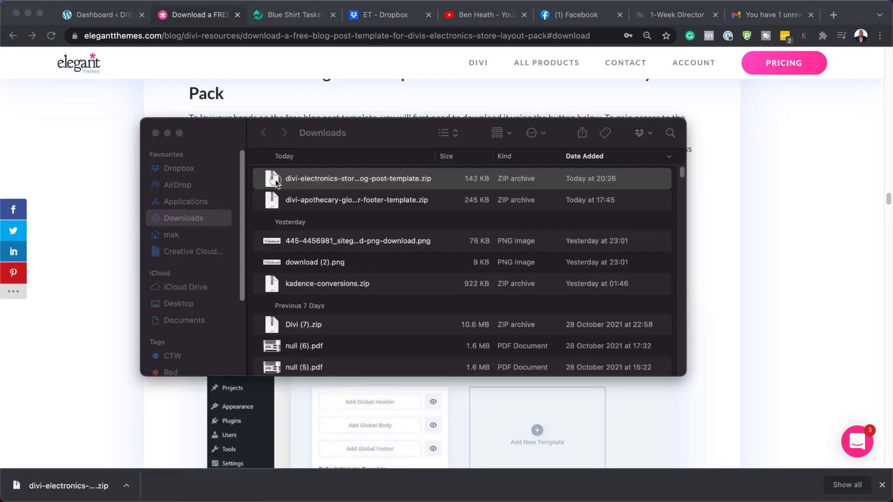
# Open the extracted divi-electronics-store-blog-post-template folder on the Desktop, then return to Chrome without the download bar.
pyautogui.click(275, 181)
pyautogui.press('super+shift+d')
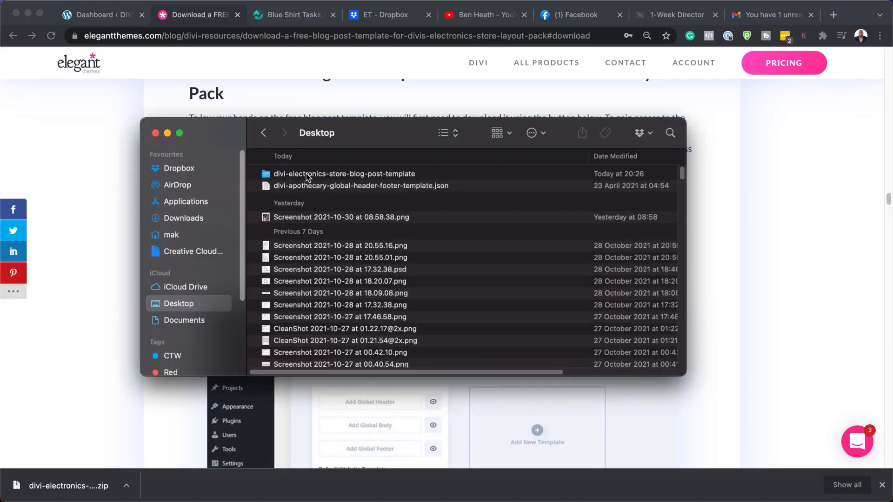
pyautogui.doubleClick(306, 174)
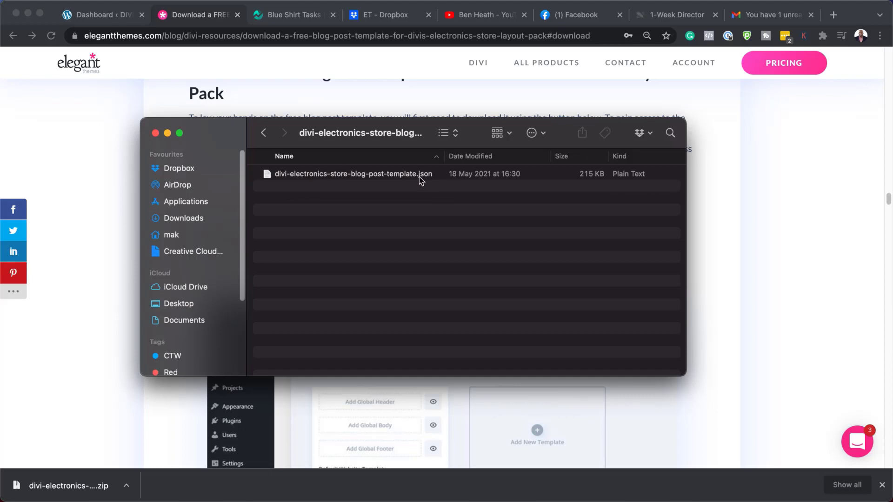
pyautogui.click(883, 486)
pyautogui.click(884, 486)
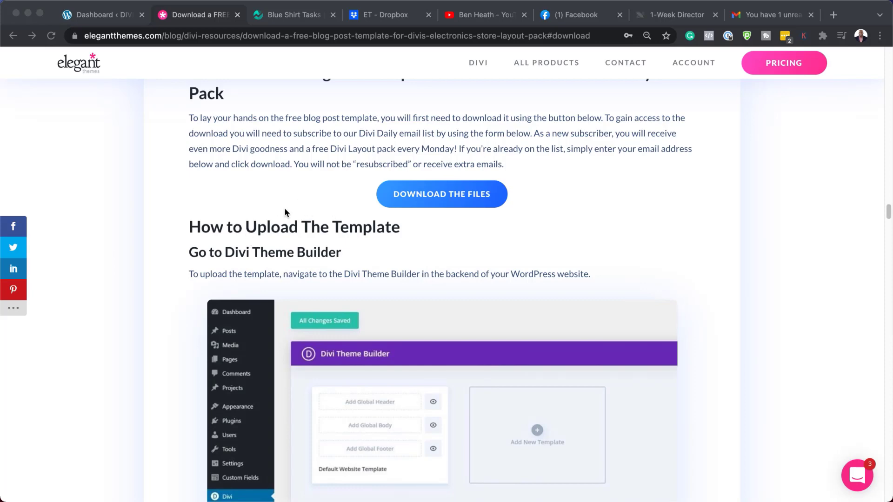
# Go to the WordPress dashboard's Posts > All Posts list.
pyautogui.scroll(20, 330, 229)
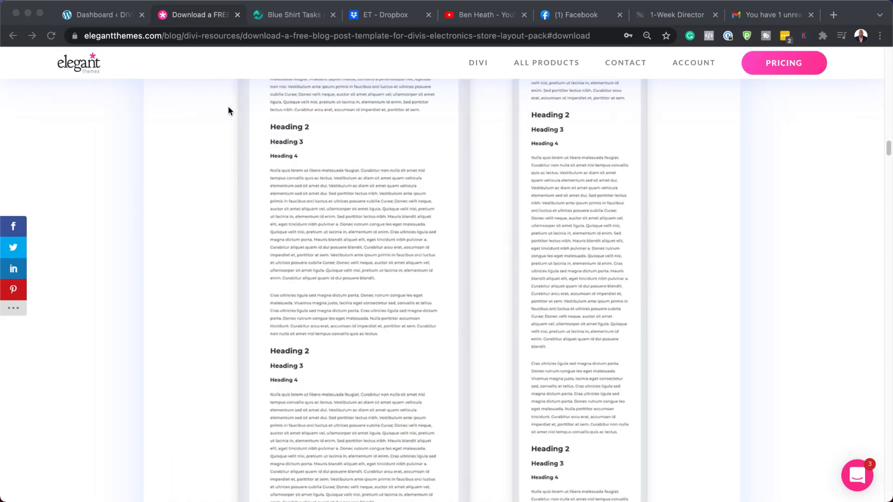
pyautogui.click(95, 19)
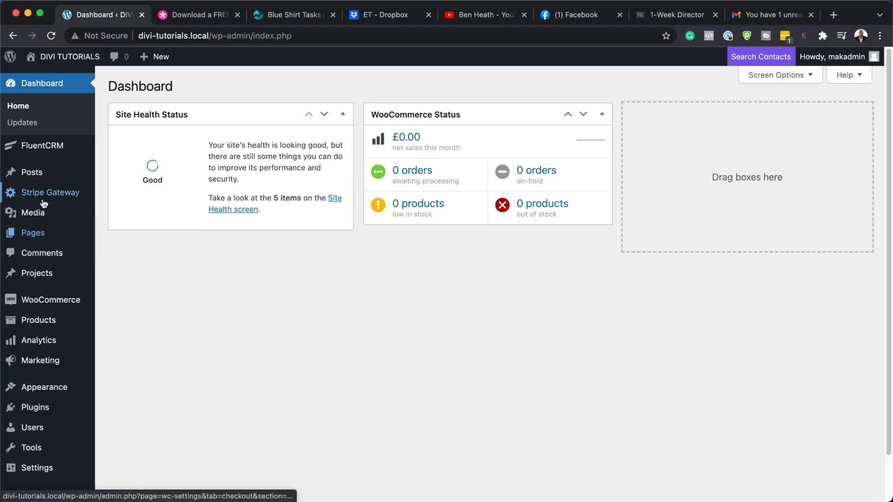
pyautogui.moveTo(41, 174)
pyautogui.click(127, 179)
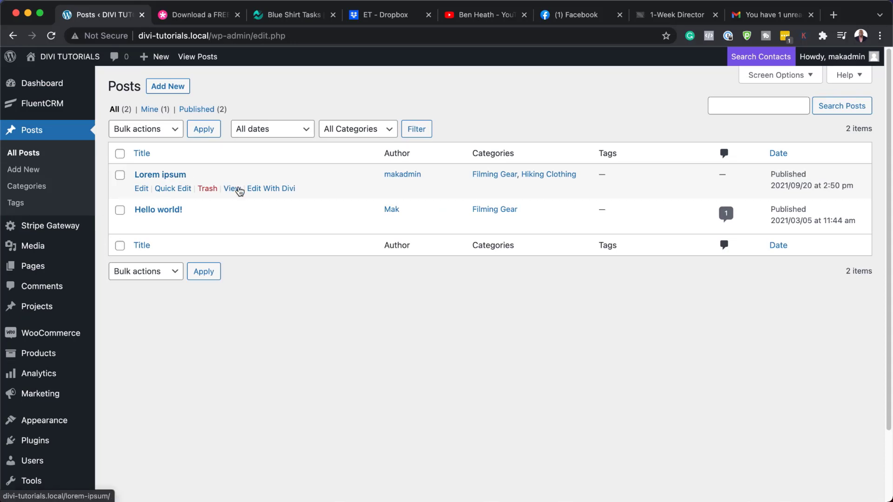
# View the Lorem ipsum post's current default layout in a new tab, then return to Posts.
pyautogui.keyDown('super'); pyautogui.click(233, 189); pyautogui.keyUp('super')
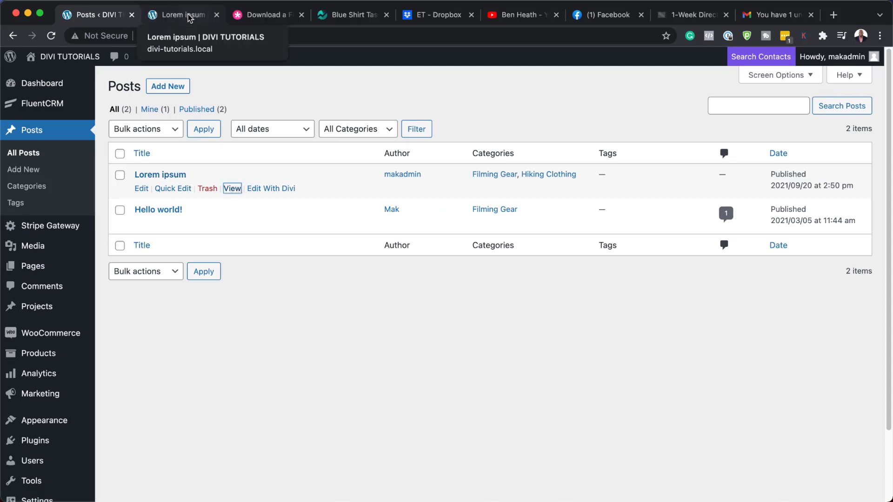
pyautogui.click(190, 18)
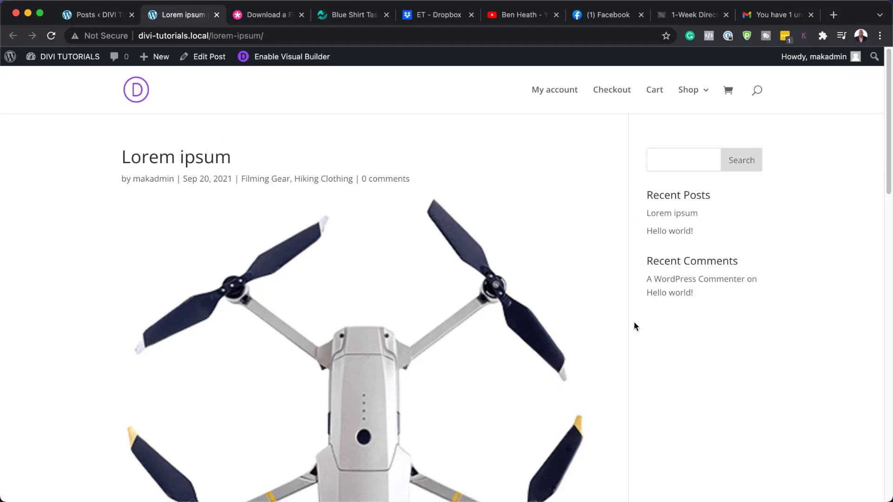
pyautogui.scroll(-8, 643, 374)
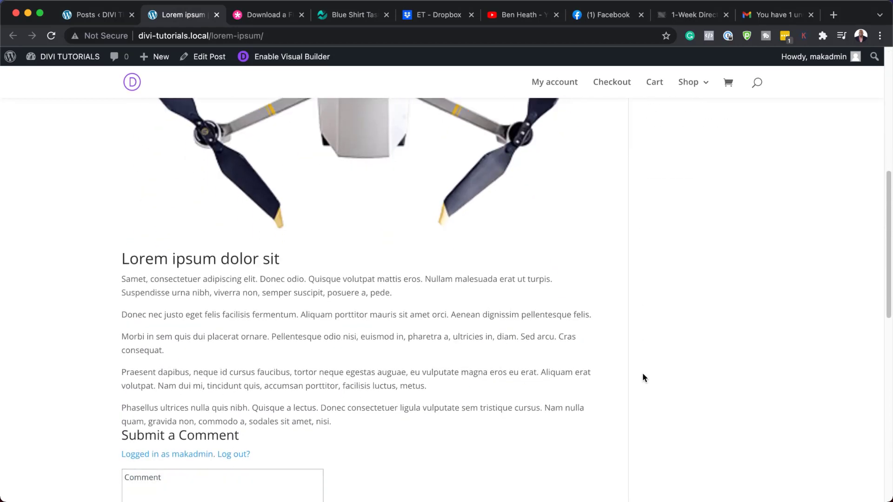
pyautogui.scroll(-10, 642, 373)
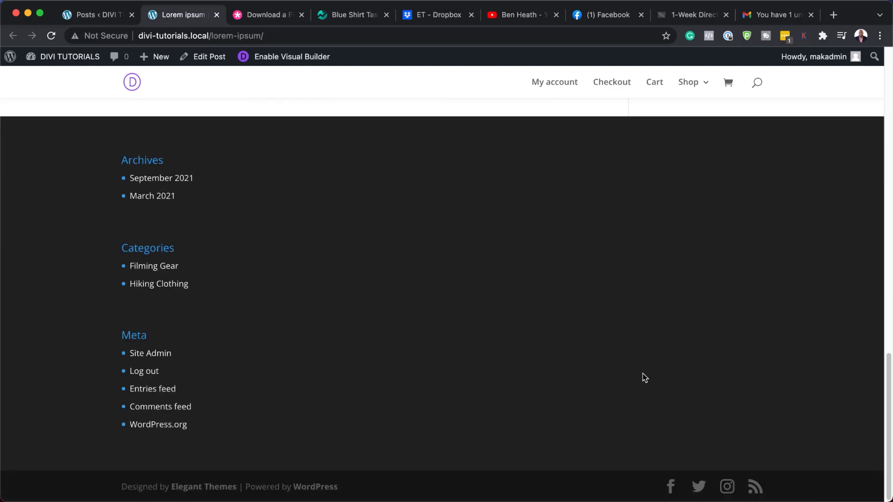
pyautogui.scroll(20, 643, 373)
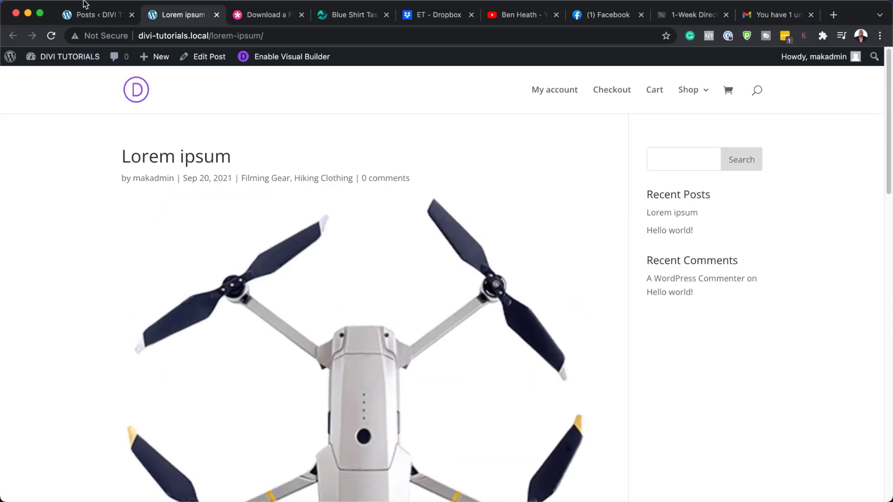
pyautogui.click(92, 17)
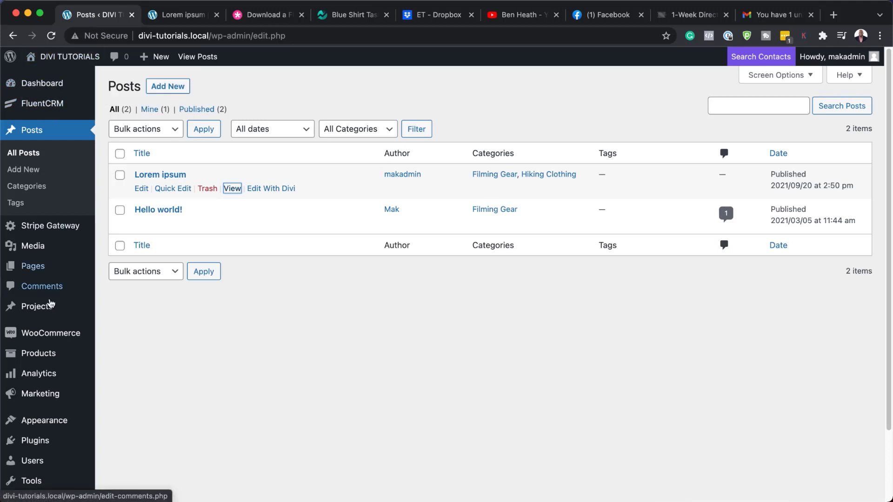
# Import the Electronics Store .json into Divi Theme Builder, giving All Posts a Custom Body, and save.
pyautogui.scroll(-3, 26, 330)
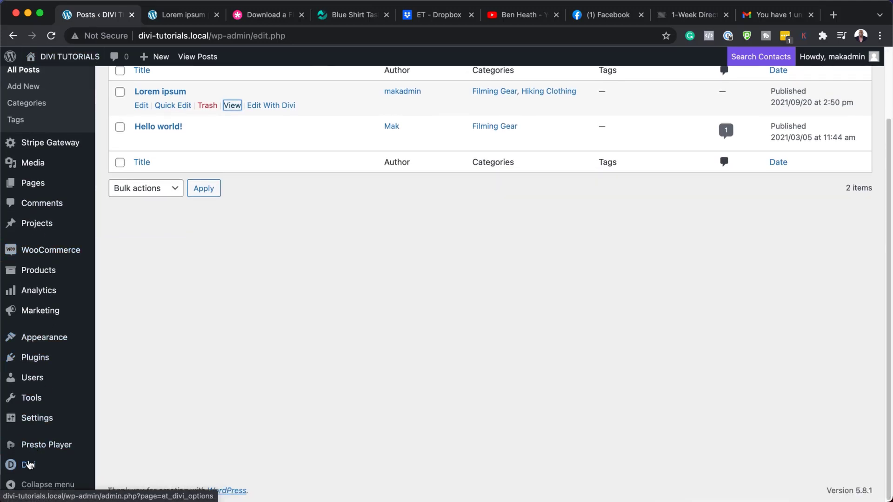
pyautogui.moveTo(29, 469)
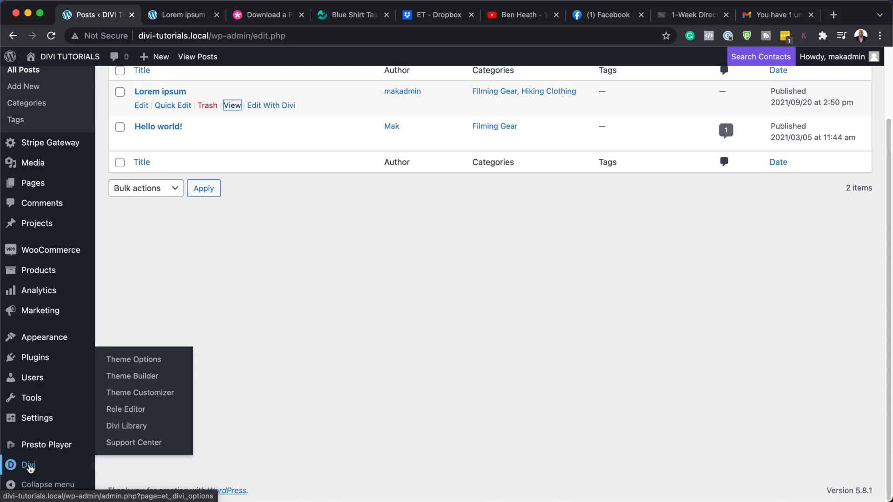
pyautogui.click(148, 376)
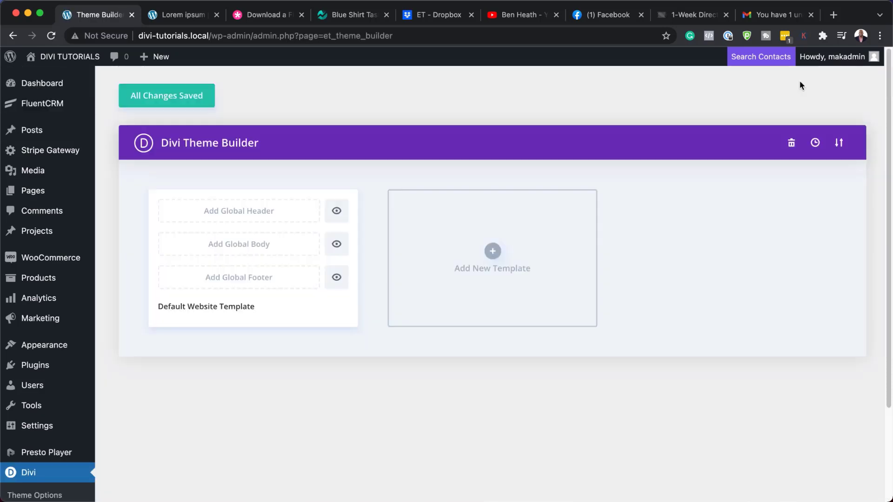
pyautogui.click(838, 144)
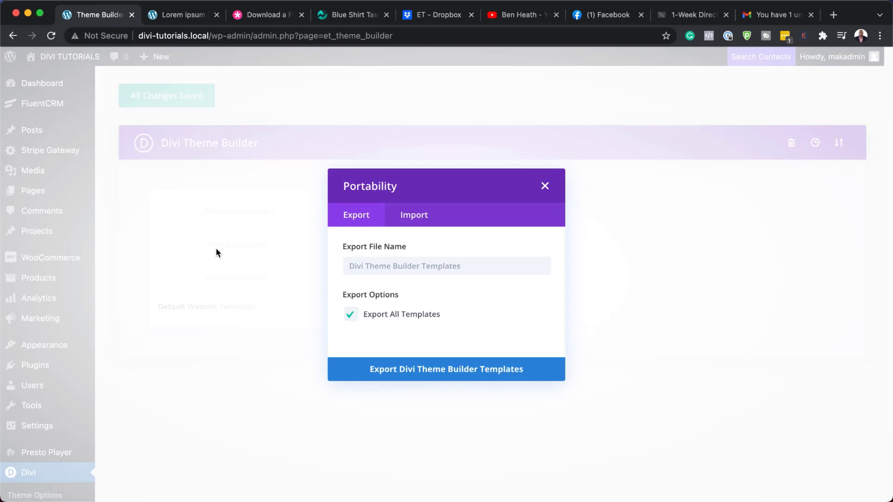
pyautogui.click(420, 215)
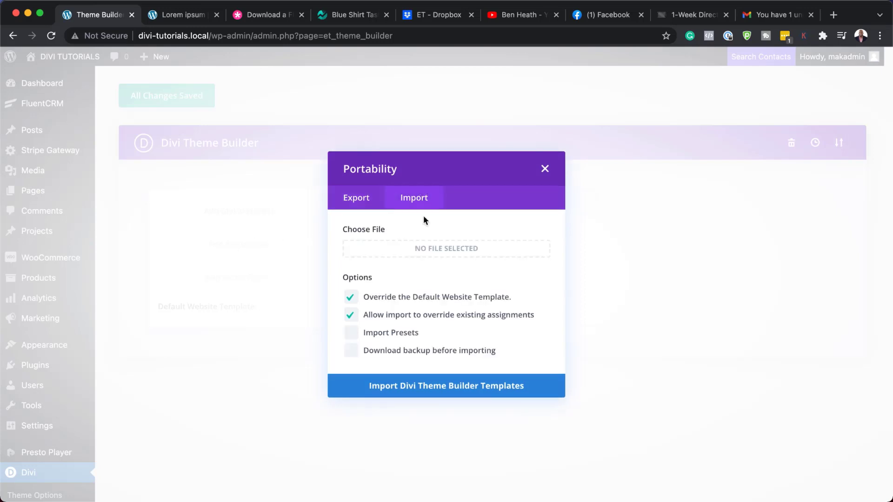
pyautogui.click(349, 251)
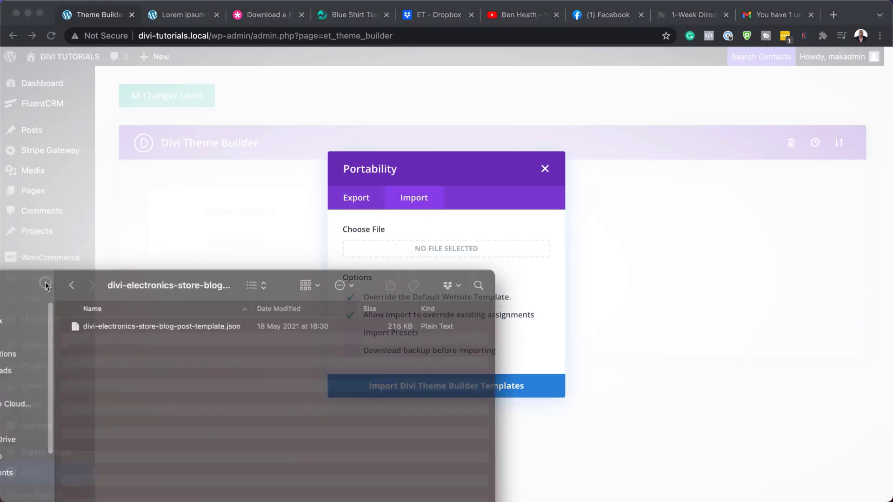
pyautogui.moveTo(152, 337); pyautogui.dragTo(126, 343)
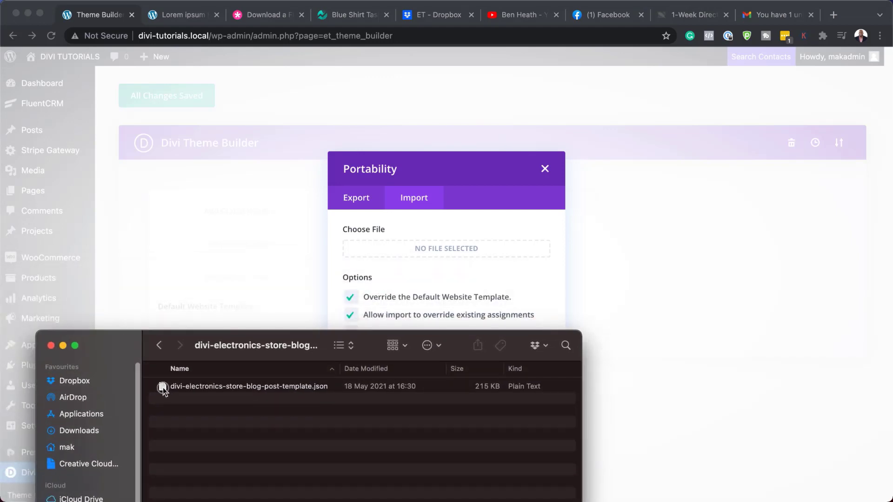
pyautogui.moveTo(163, 390); pyautogui.dragTo(394, 254)
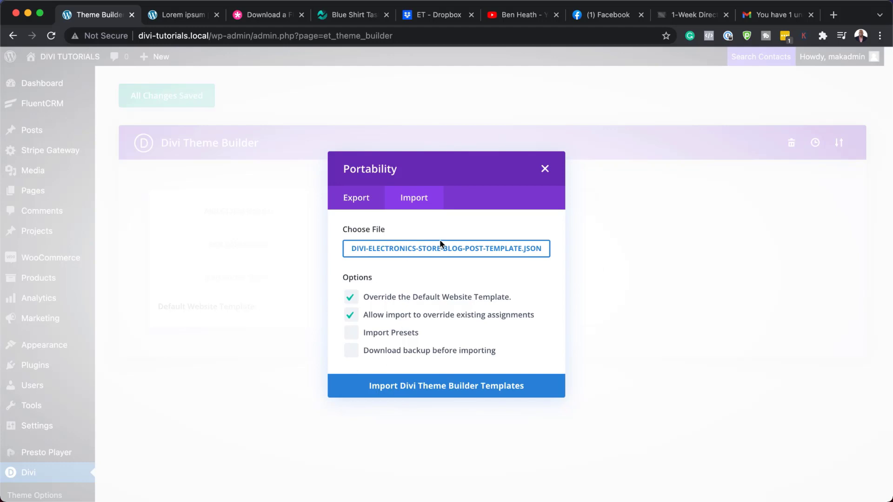
pyautogui.click(435, 390)
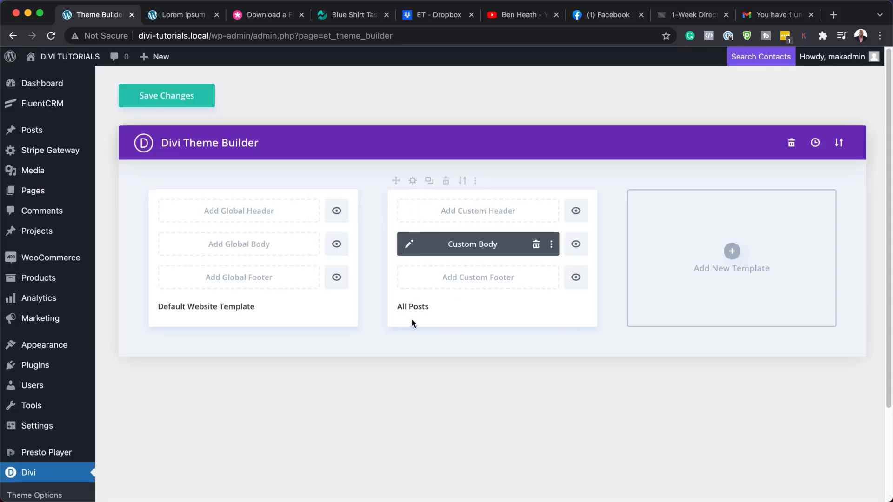
pyautogui.click(175, 99)
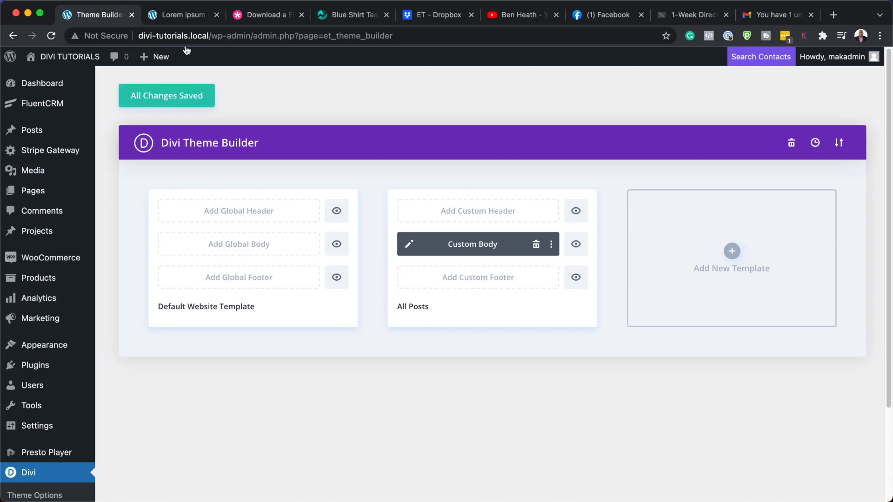
# Reload the Lorem ipsum post tab to see it rendered with the imported template.
pyautogui.click(177, 18)
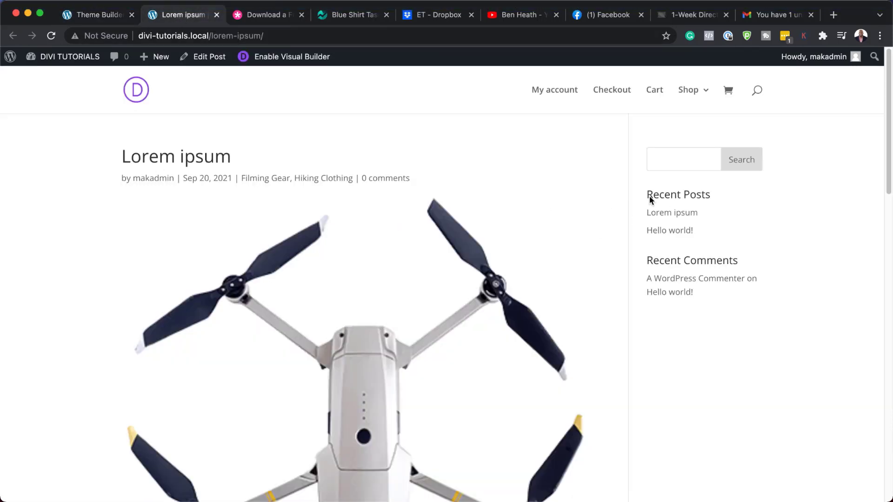
pyautogui.click(51, 36)
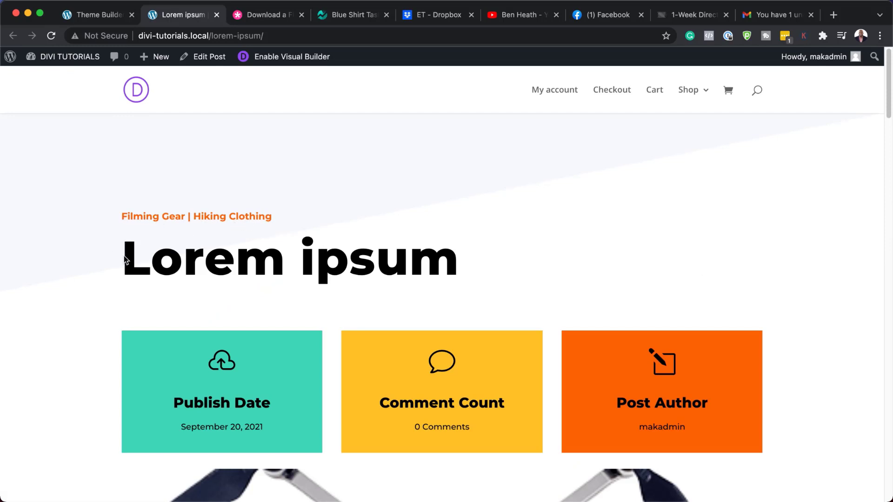
pyautogui.moveTo(127, 256); pyautogui.dragTo(501, 255)
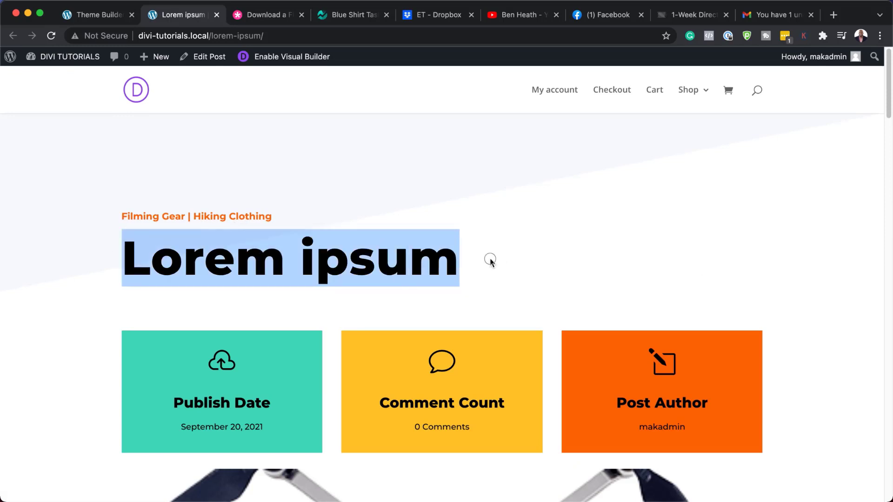
pyautogui.click(375, 254)
# Scroll the restyled post down to the footer and back up to the title.
pyautogui.scroll(-2, 375, 255)
pyautogui.scroll(-3, 375, 254)
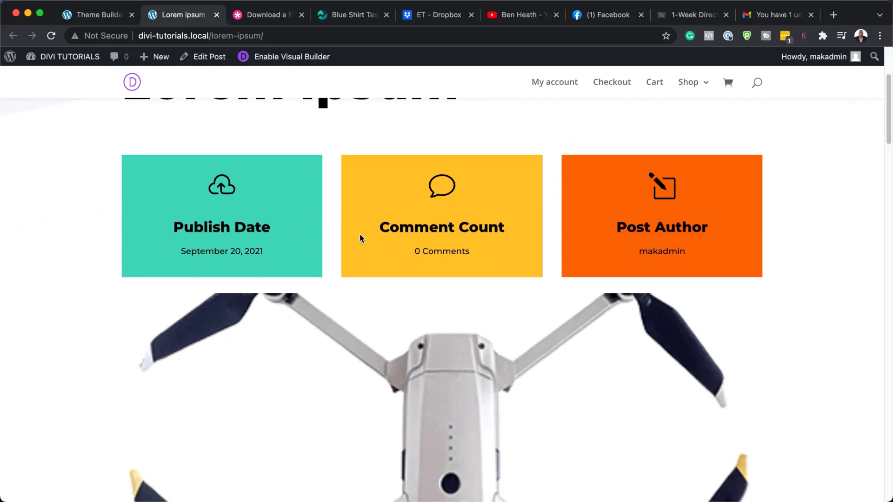
pyautogui.scroll(-4, 357, 271)
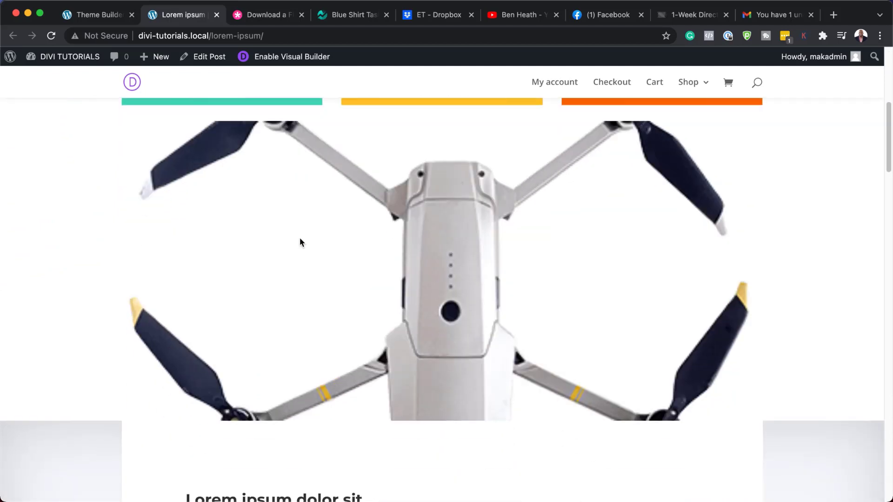
pyautogui.scroll(-8, 445, 278)
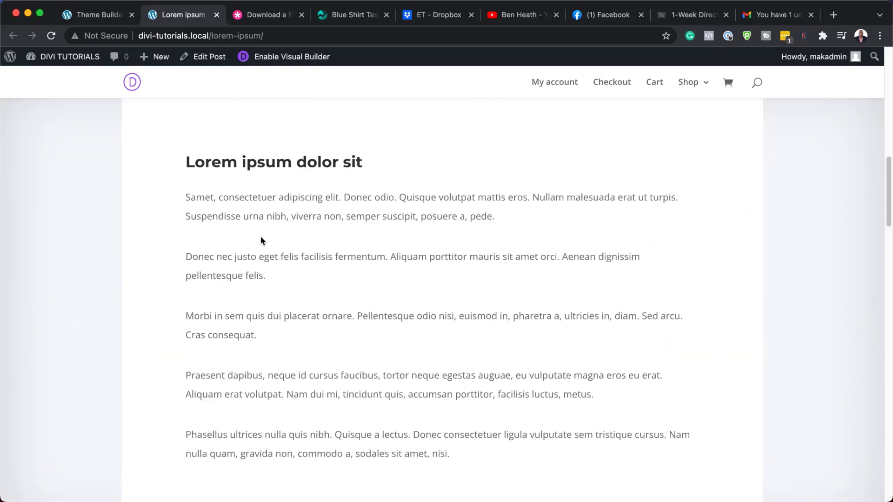
pyautogui.scroll(-10, 611, 317)
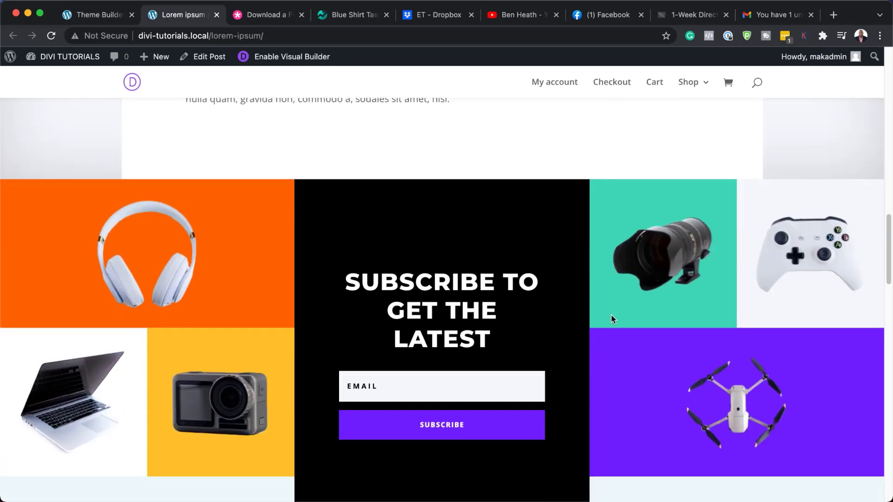
pyautogui.scroll(-12, 683, 339)
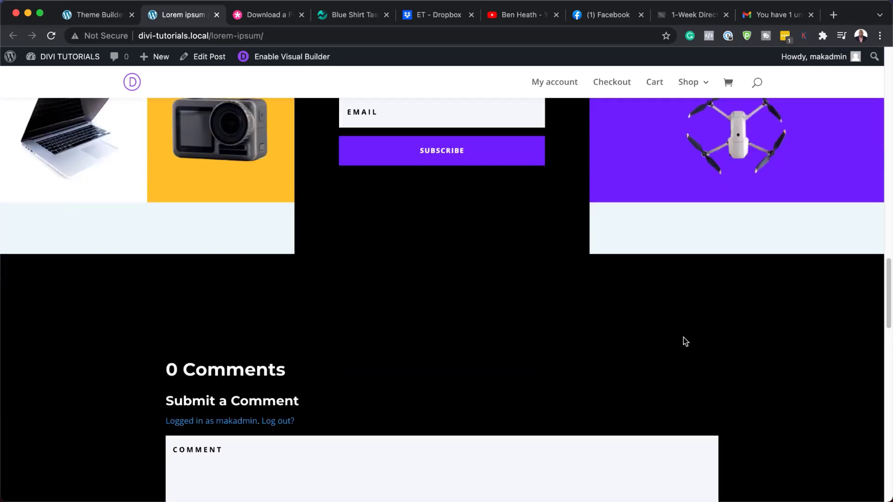
pyautogui.scroll(-2, 682, 333)
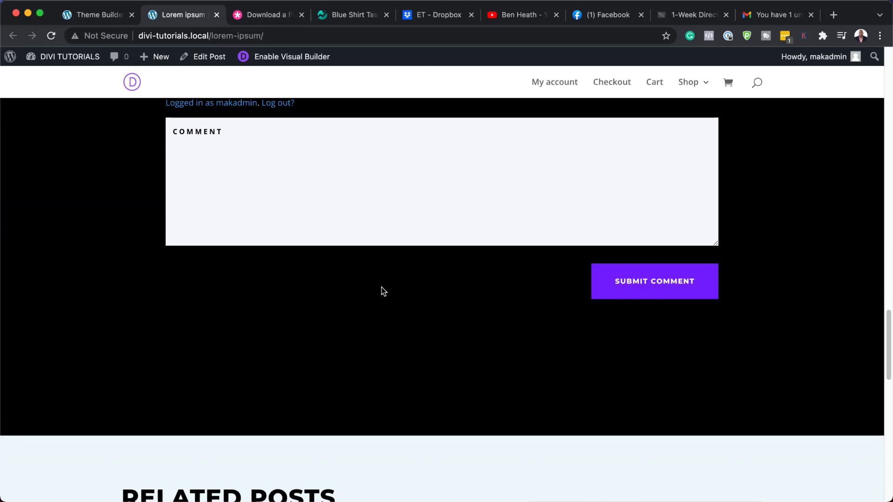
pyautogui.scroll(-5, 486, 310)
pyautogui.scroll(-9, 488, 310)
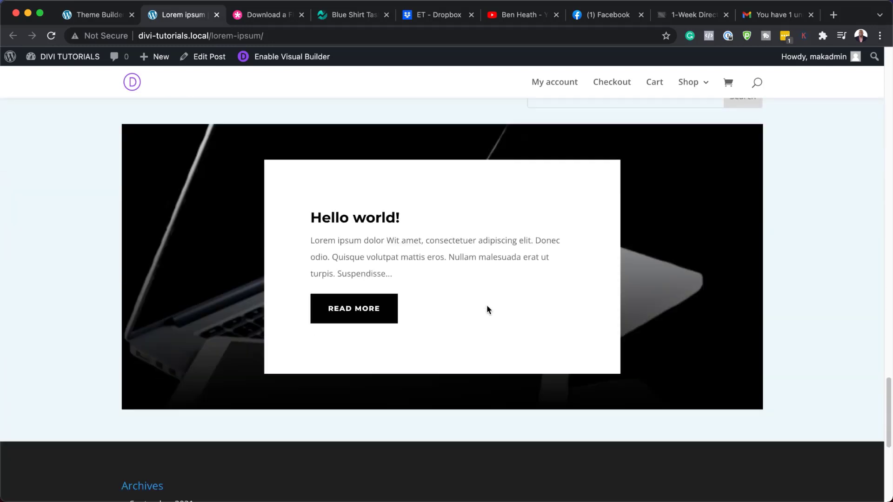
pyautogui.scroll(20, 487, 304)
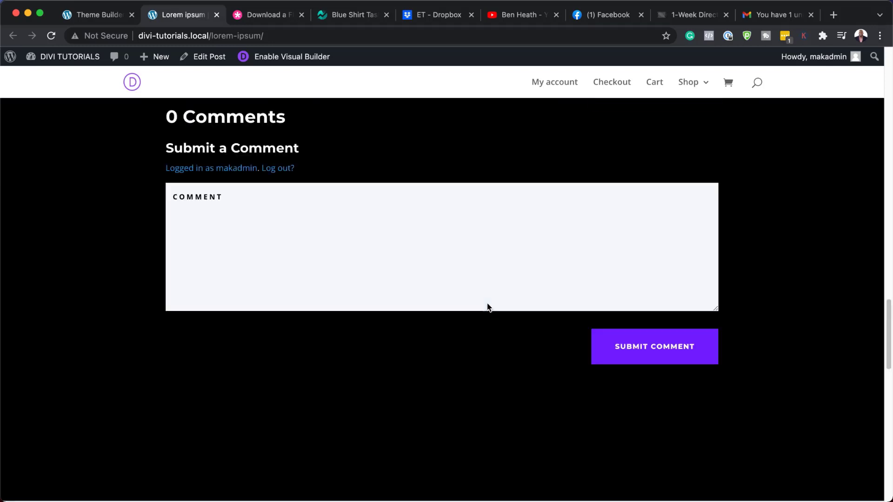
pyautogui.scroll(6, 489, 307)
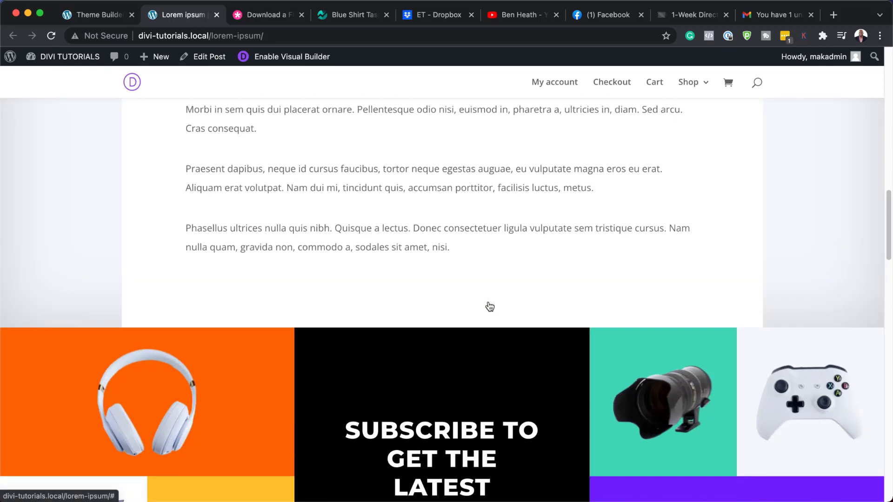
pyautogui.scroll(16, 490, 306)
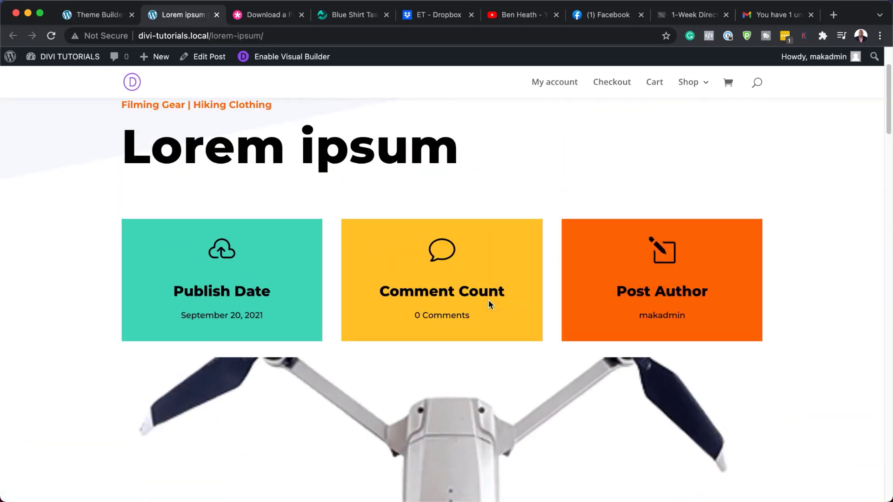
pyautogui.scroll(3, 488, 304)
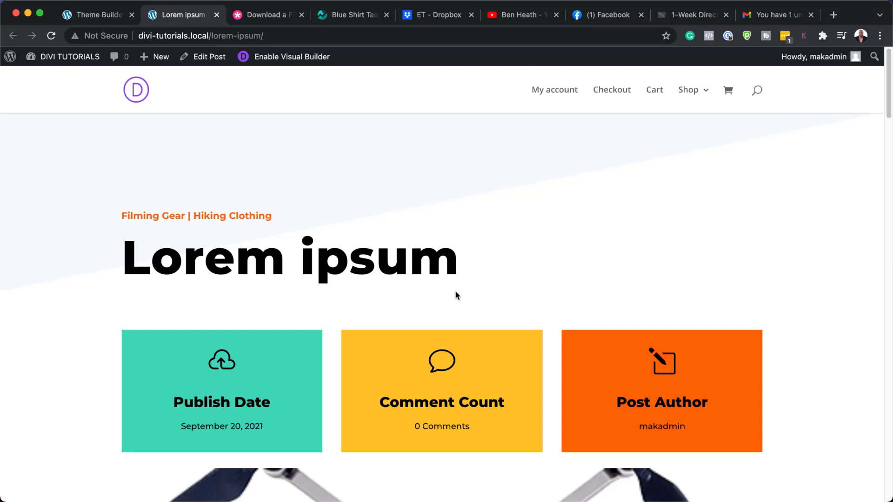
# Compare with the Theme Builder template overview, then return to the live post.
pyautogui.moveTo(124, 254); pyautogui.dragTo(200, 257)
pyautogui.click(103, 15)
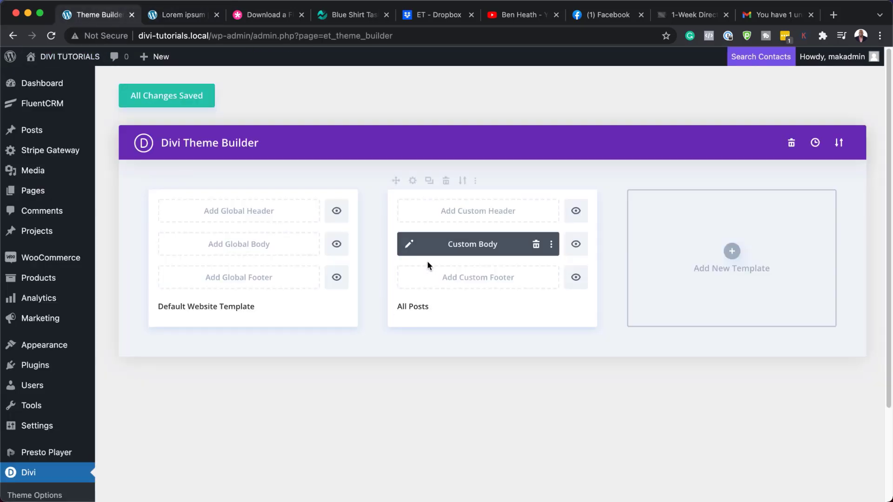
pyautogui.click(188, 18)
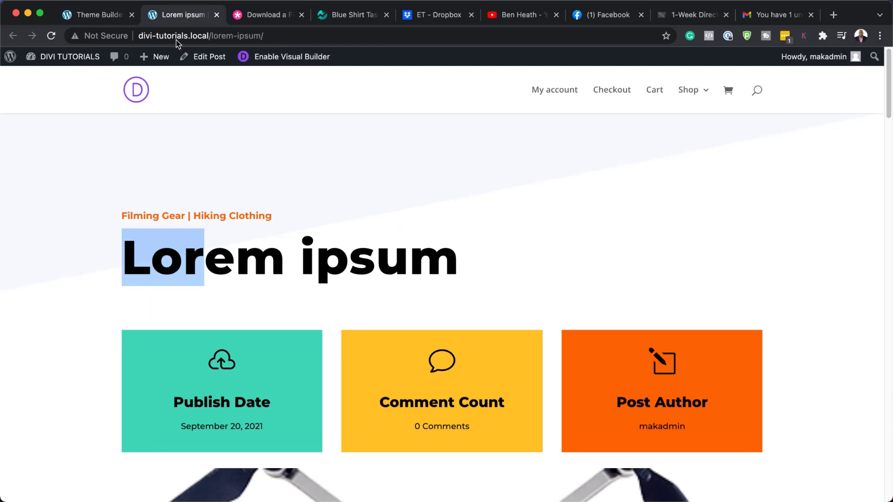
# Enable the Visual Builder, edit the body template and open the top section's settings.
pyautogui.click(293, 61)
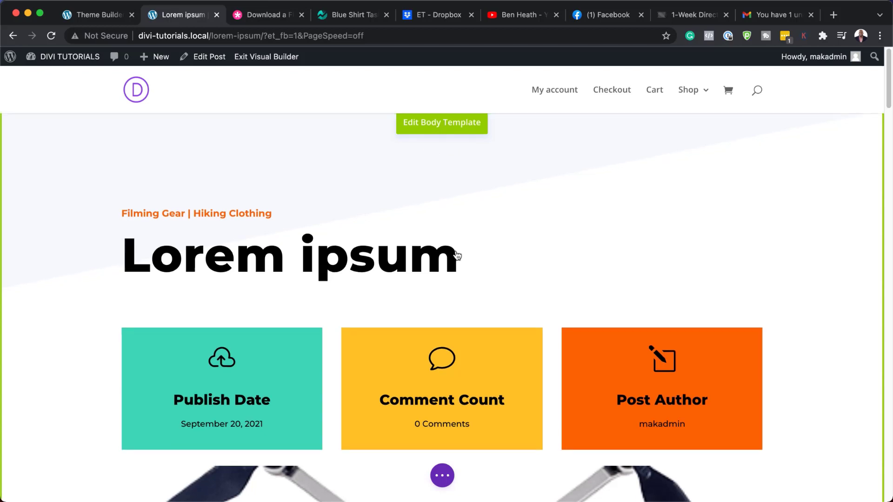
pyautogui.scroll(-3, 455, 255)
pyautogui.scroll(3, 455, 255)
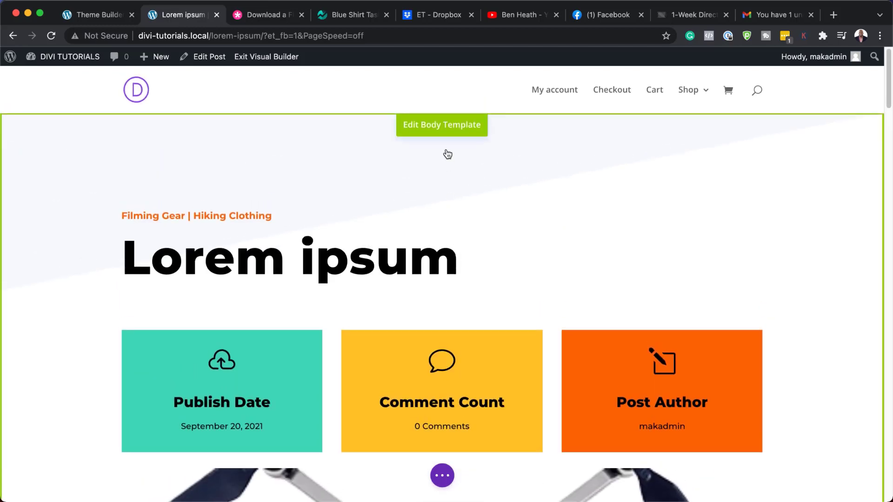
pyautogui.click(460, 131)
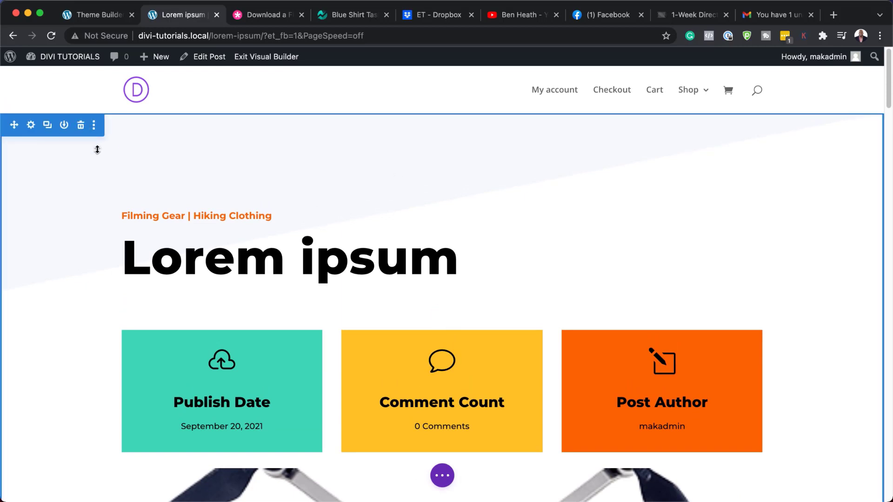
pyautogui.moveTo(205, 211)
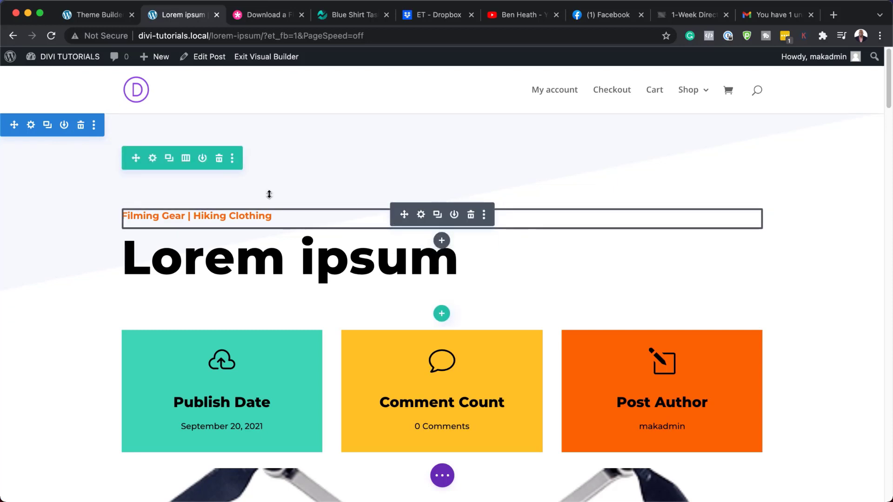
pyautogui.click(31, 125)
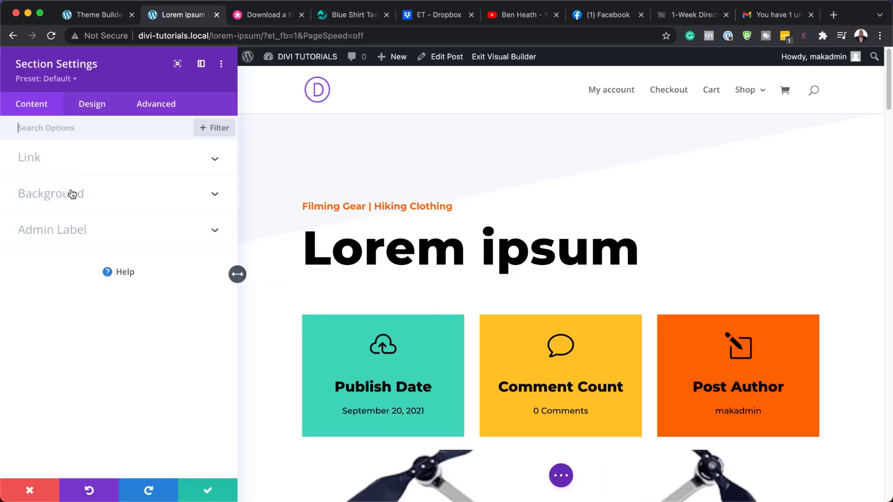
pyautogui.click(72, 196)
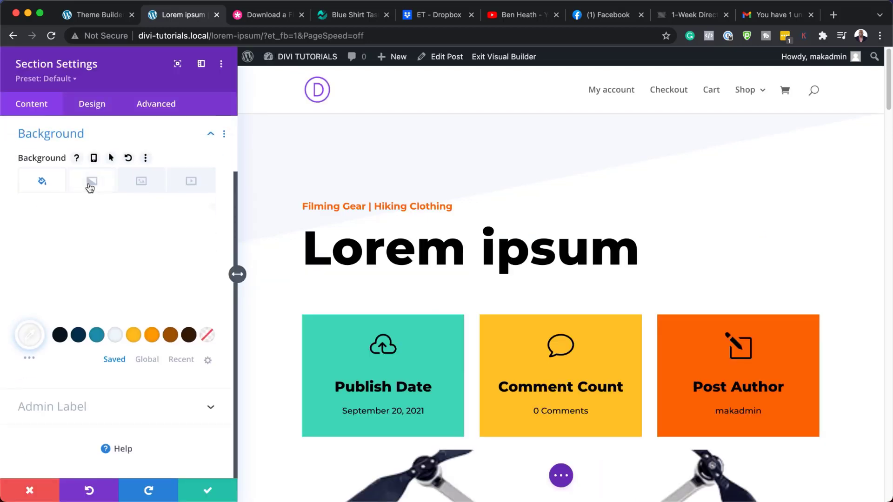
pyautogui.click(115, 289)
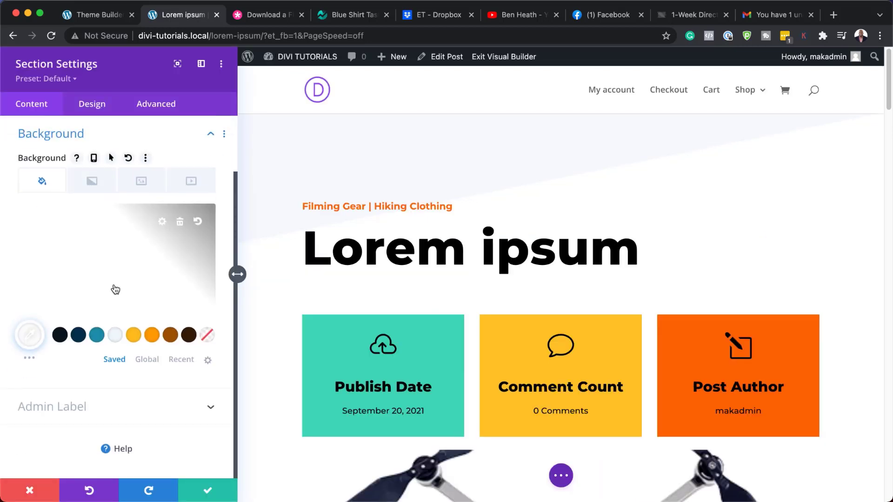
pyautogui.click(181, 224)
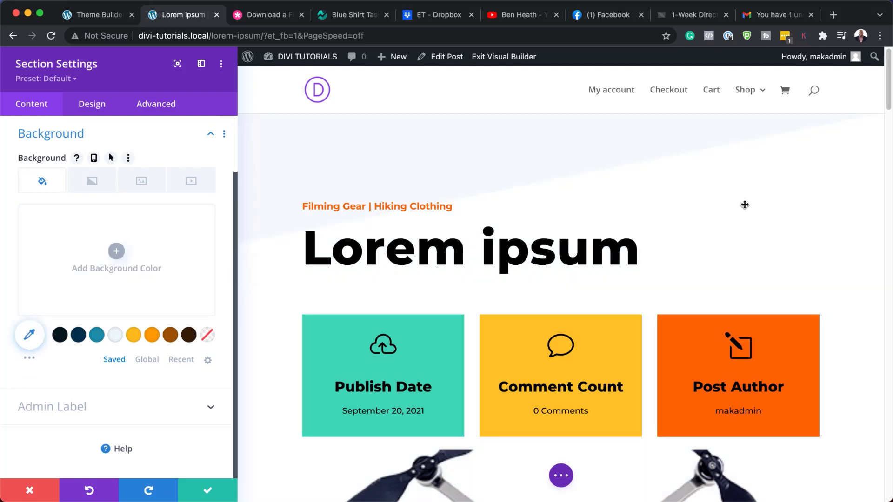
pyautogui.scroll(2, 92, 181)
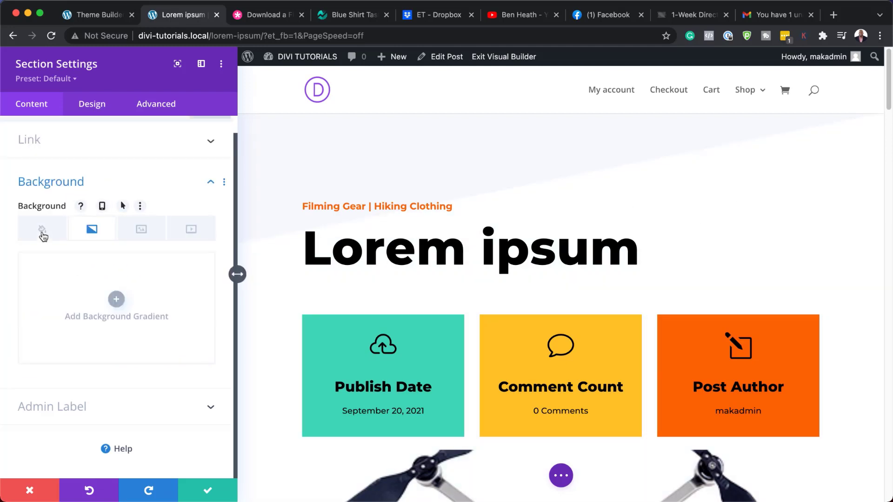
pyautogui.click(134, 384)
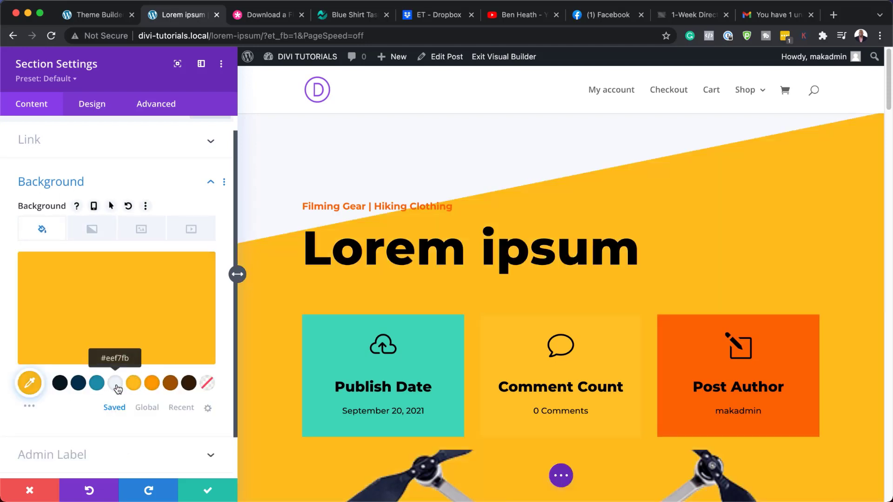
pyautogui.click(97, 383)
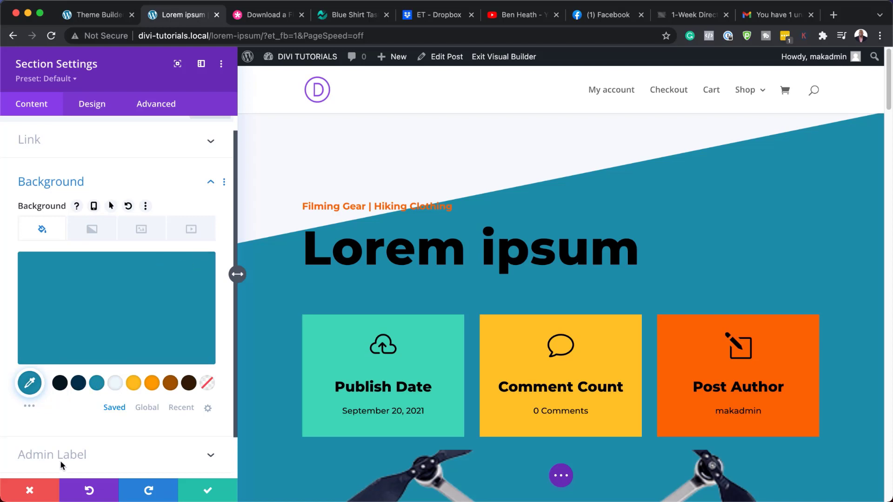
pyautogui.click(31, 491)
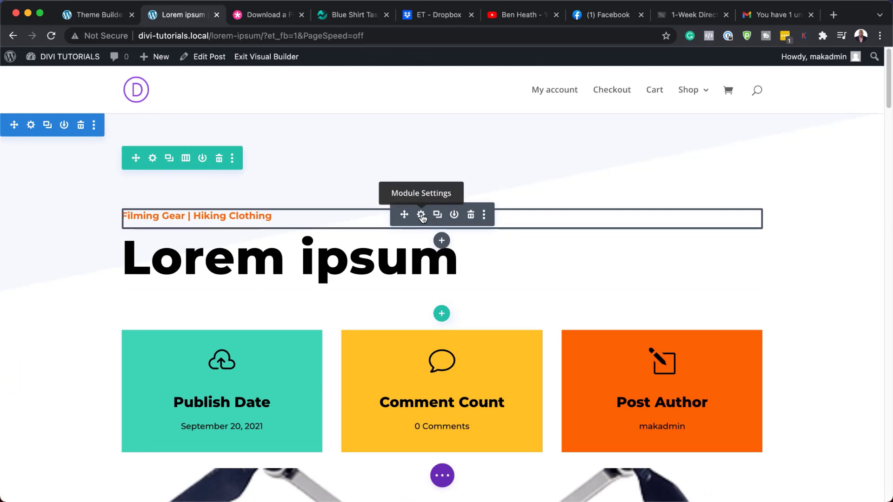
# Set the category links' link font to Poppins in their Text Settings.
pyautogui.click(421, 215)
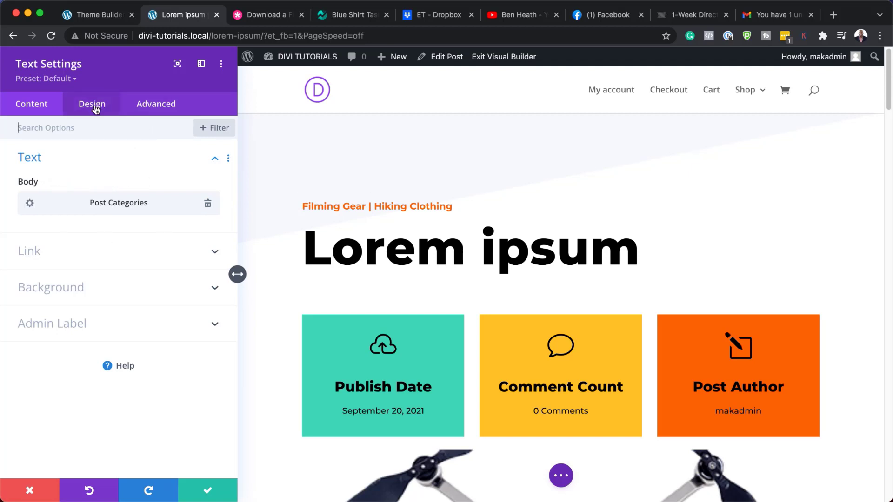
pyautogui.click(305, 206)
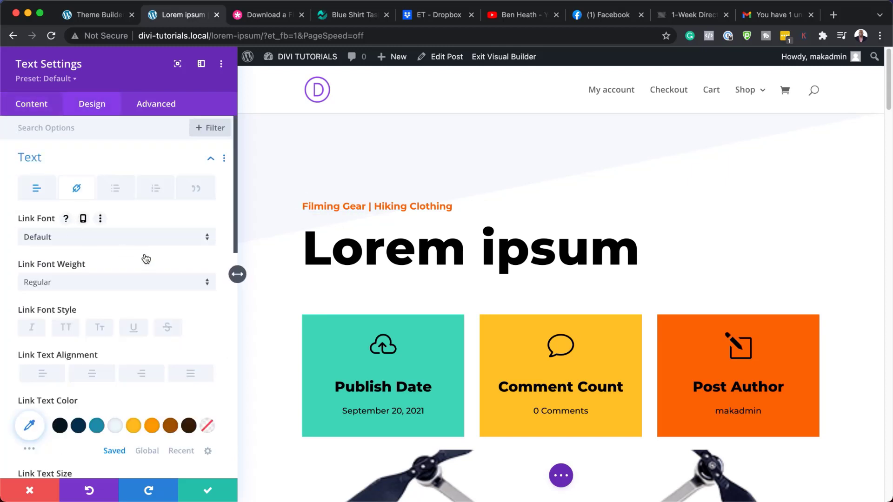
pyautogui.click(116, 238)
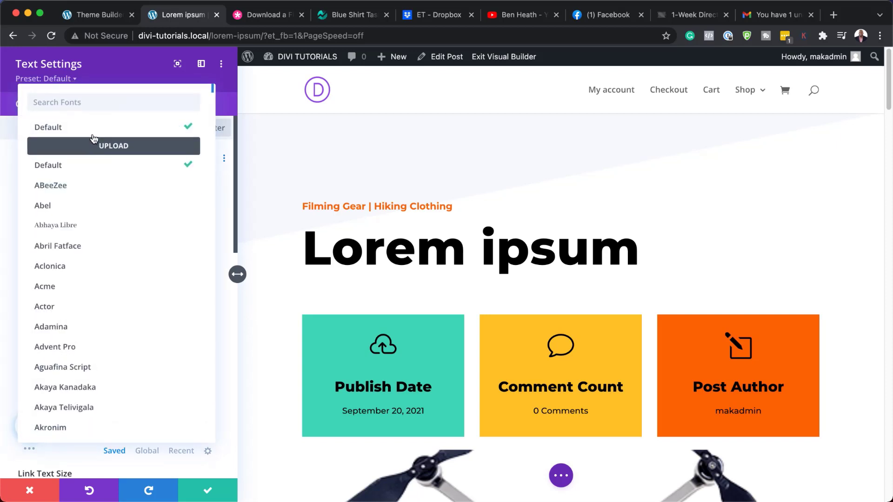
pyautogui.write('popp')
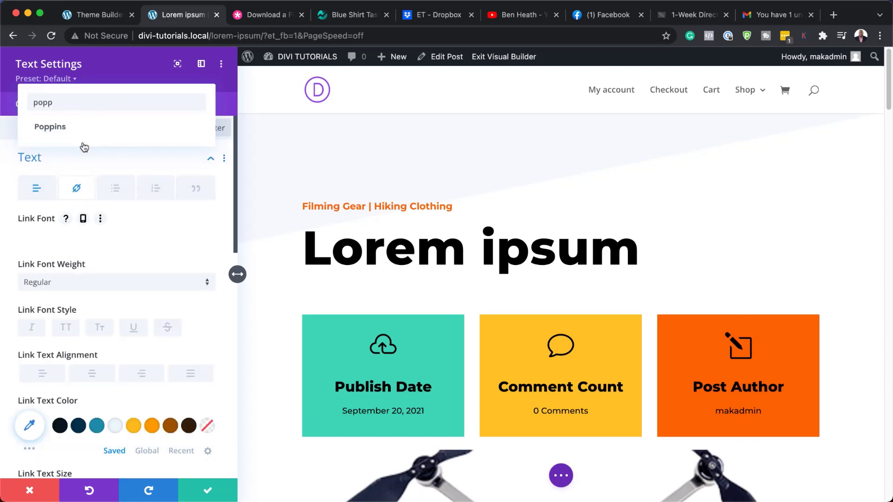
pyautogui.click(58, 133)
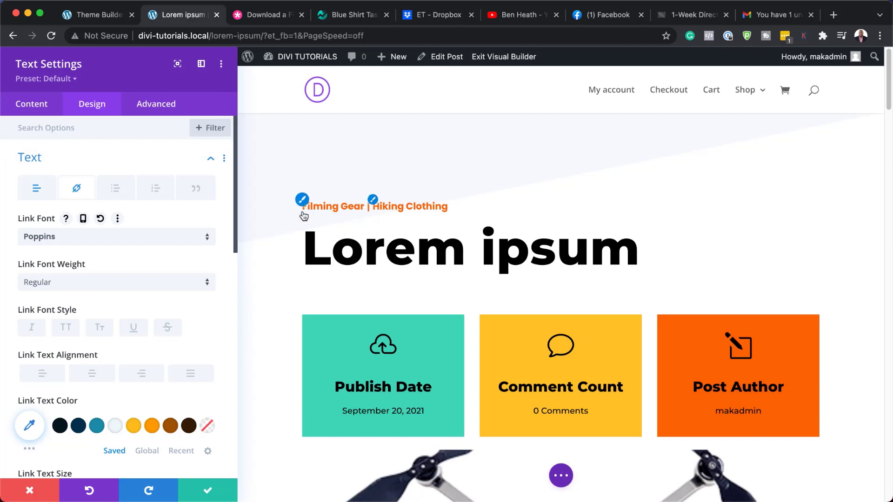
# Try a teal link colour and 21px link size, then discard all link changes.
pyautogui.click(98, 423)
pyautogui.scroll(-3, 112, 395)
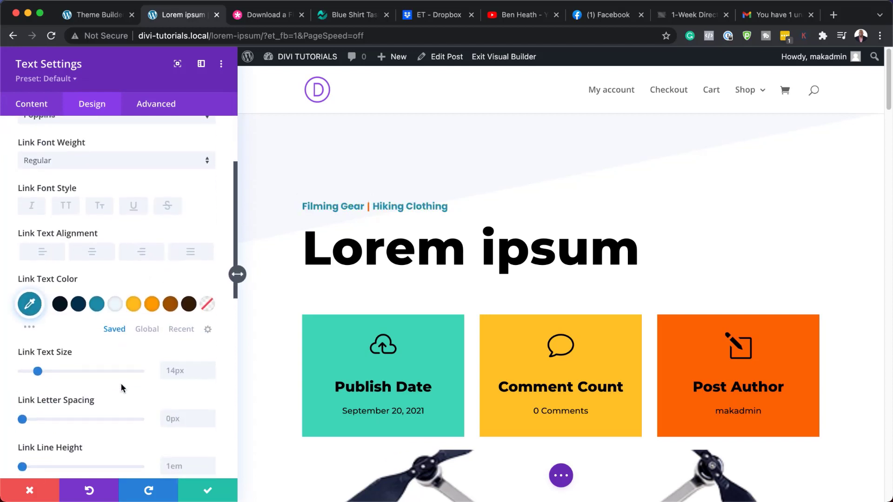
pyautogui.click(212, 368)
pyautogui.click(212, 367)
pyautogui.click(212, 367)
pyautogui.click(211, 367)
pyautogui.click(212, 367)
pyautogui.click(212, 367)
pyautogui.click(211, 367)
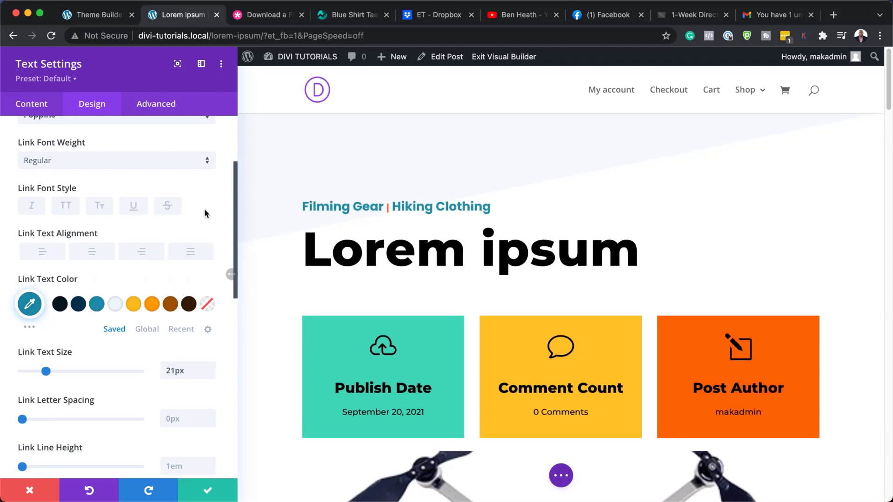
pyautogui.click(30, 490)
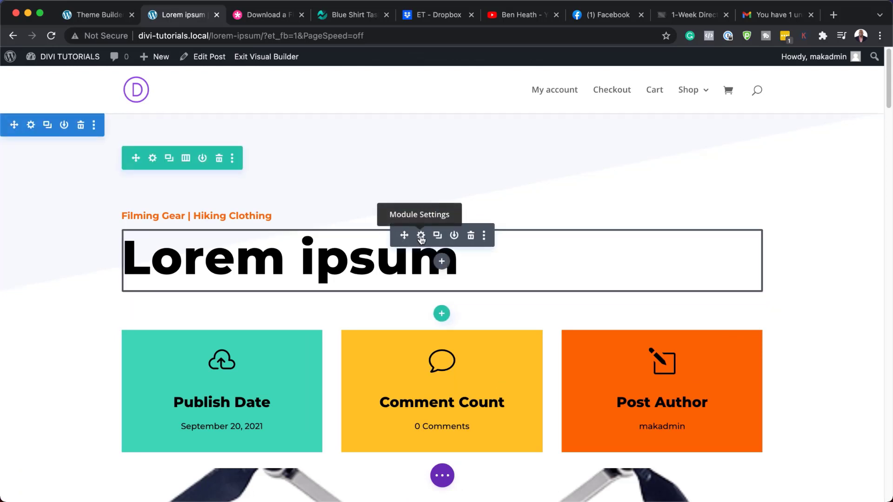
pyautogui.click(421, 236)
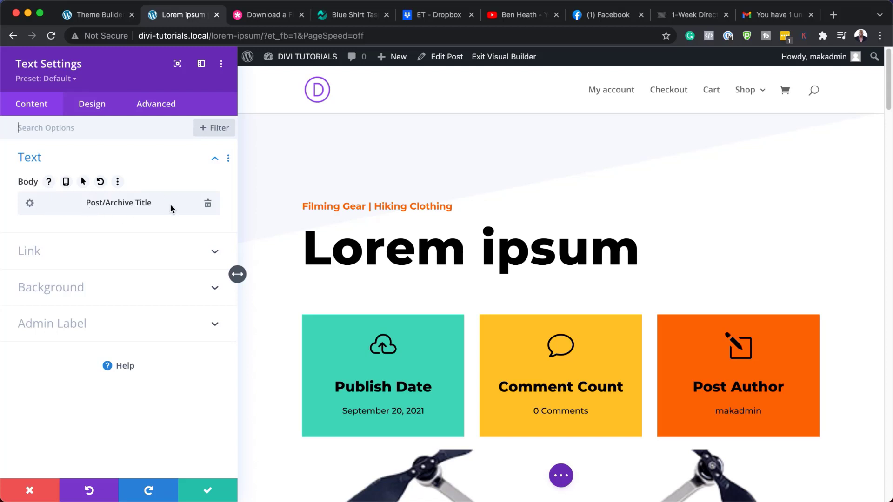
pyautogui.click(305, 225)
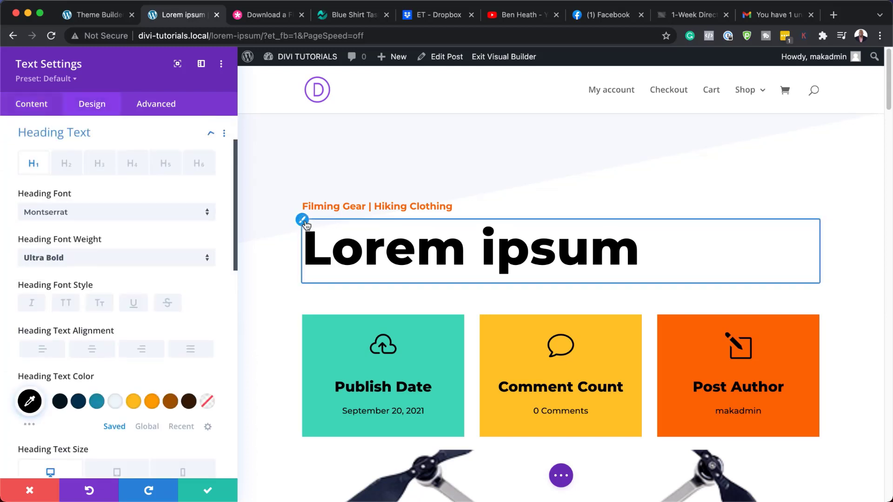
pyautogui.click(109, 215)
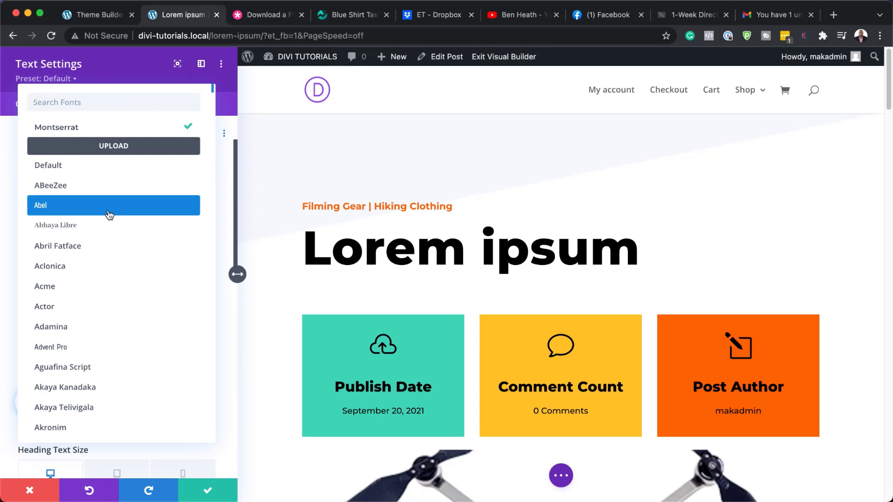
pyautogui.write('popp')
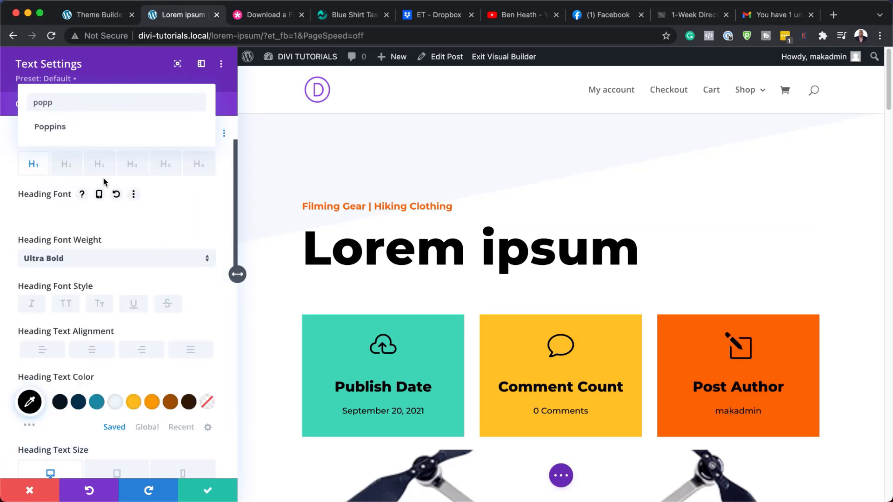
pyautogui.click(95, 131)
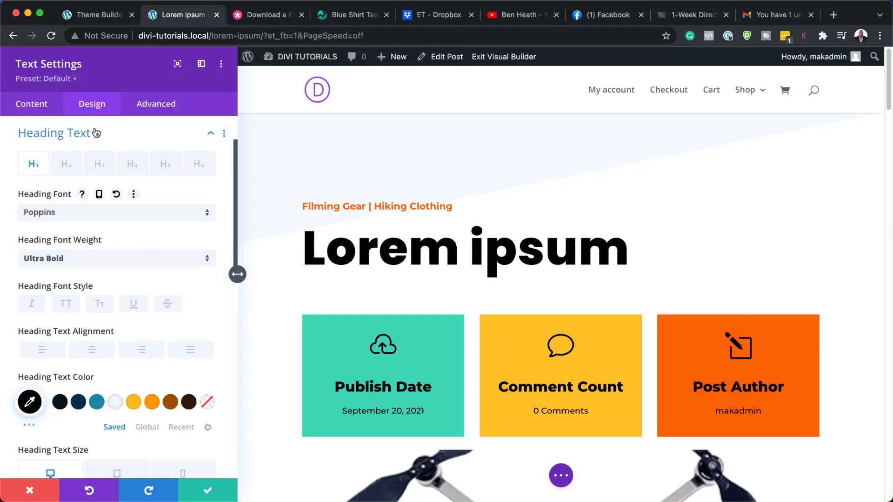
pyautogui.click(98, 408)
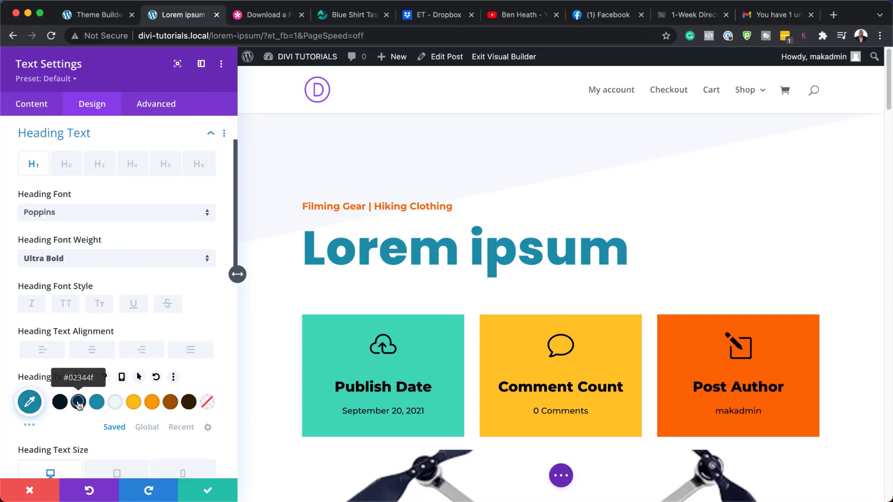
pyautogui.click(79, 404)
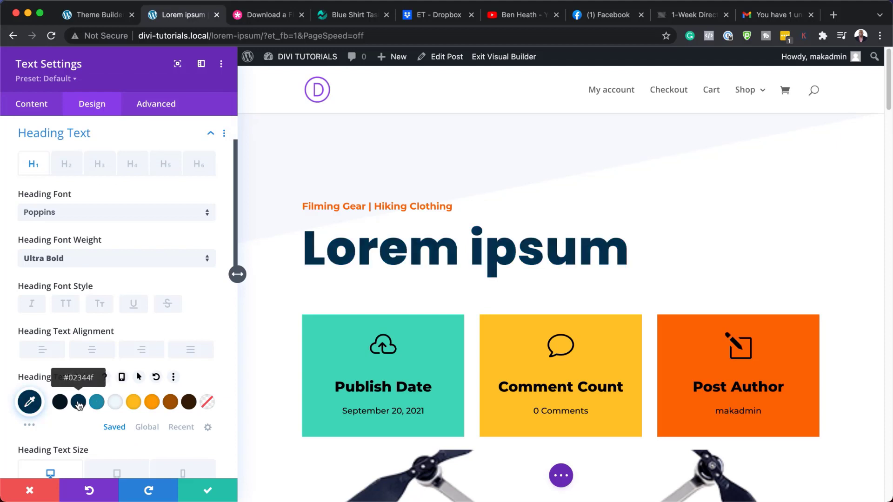
pyautogui.click(171, 404)
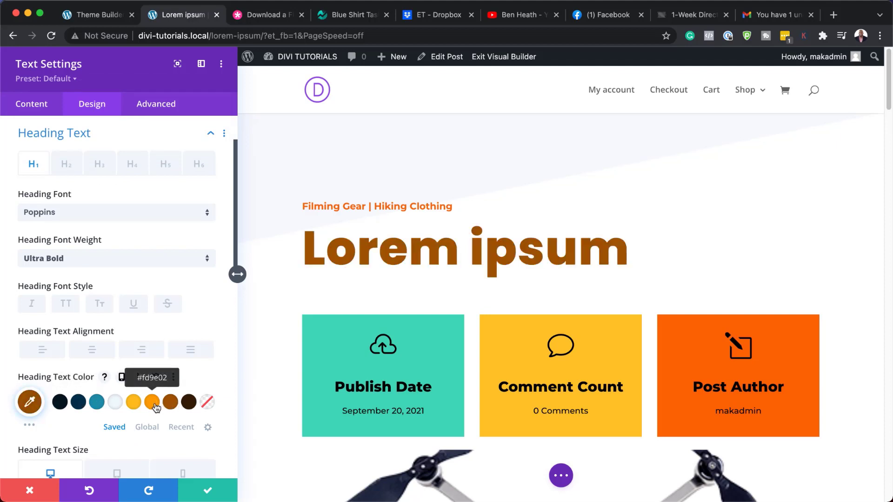
pyautogui.click(155, 407)
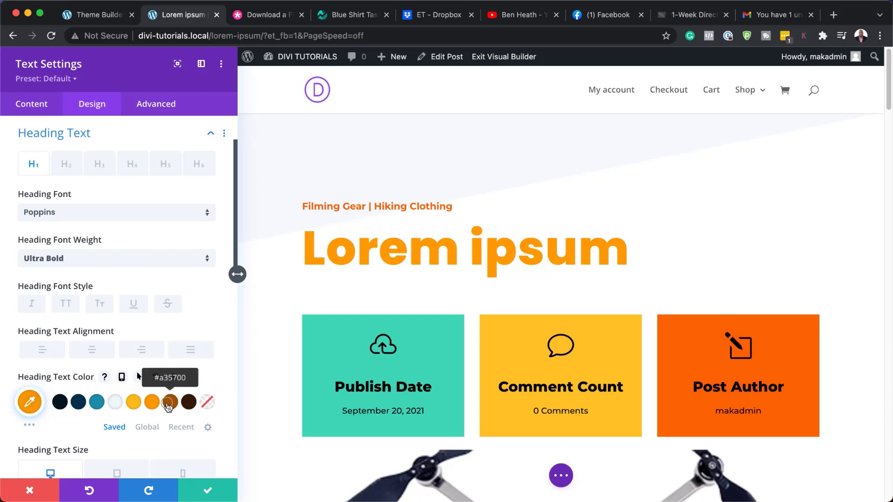
pyautogui.click(170, 403)
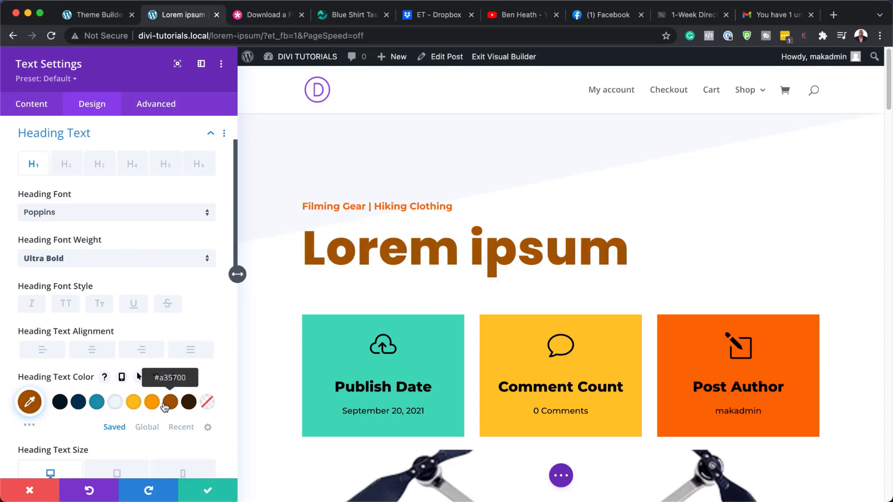
pyautogui.click(32, 492)
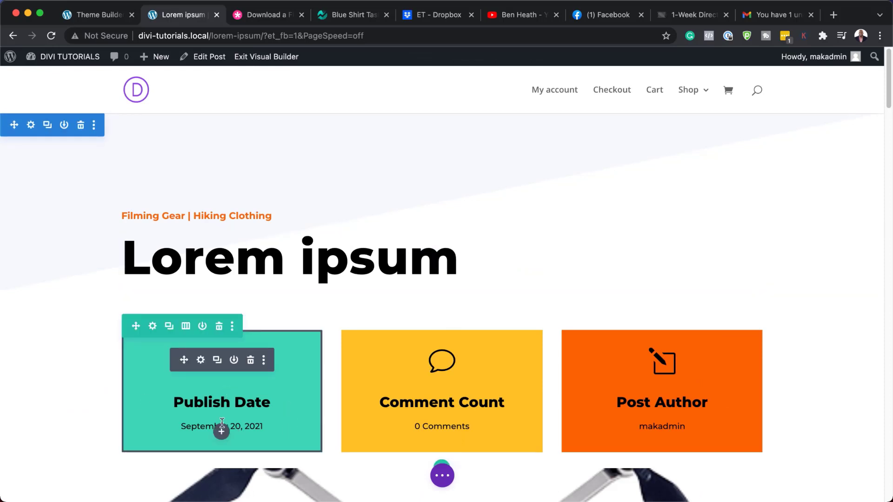
pyautogui.click(200, 361)
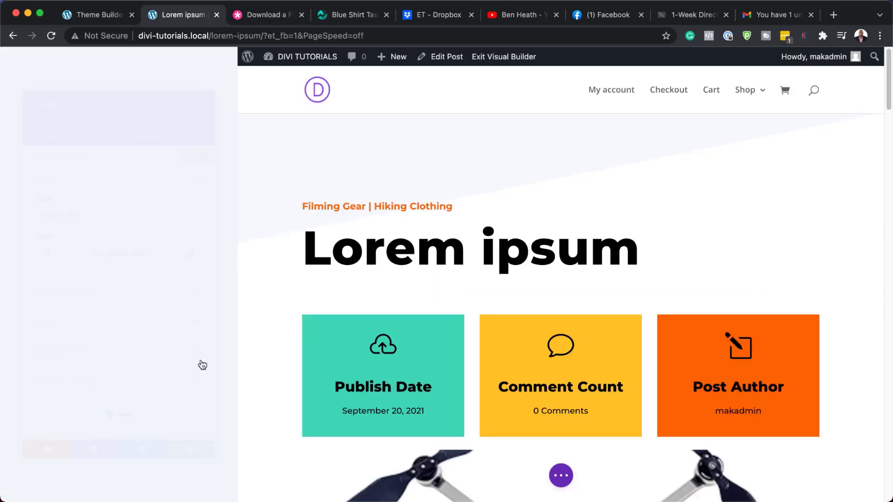
pyautogui.click(82, 369)
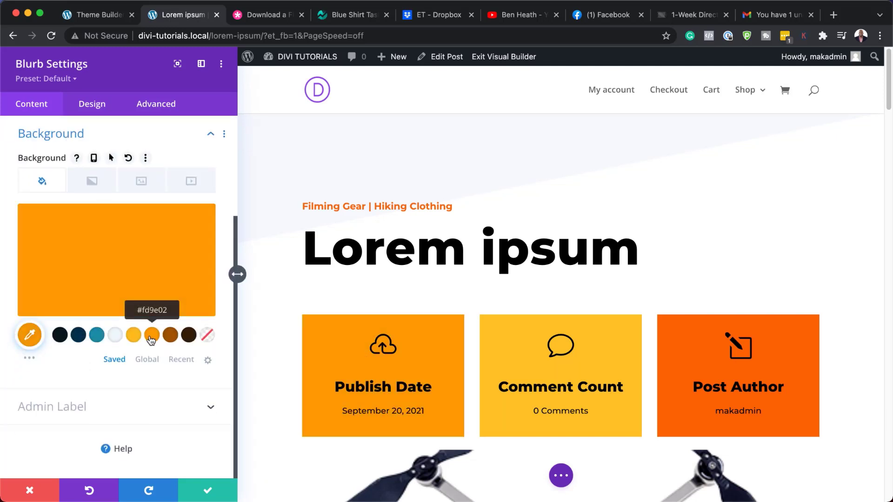
pyautogui.click(170, 336)
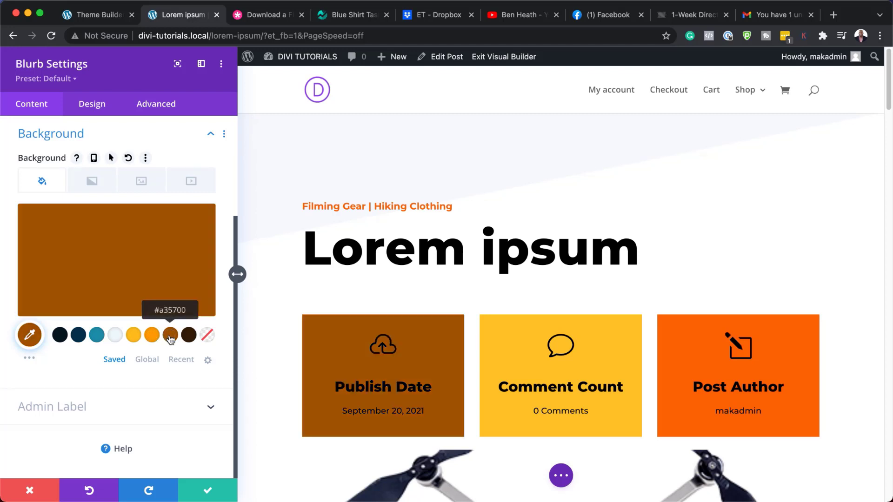
pyautogui.click(188, 336)
pyautogui.click(116, 337)
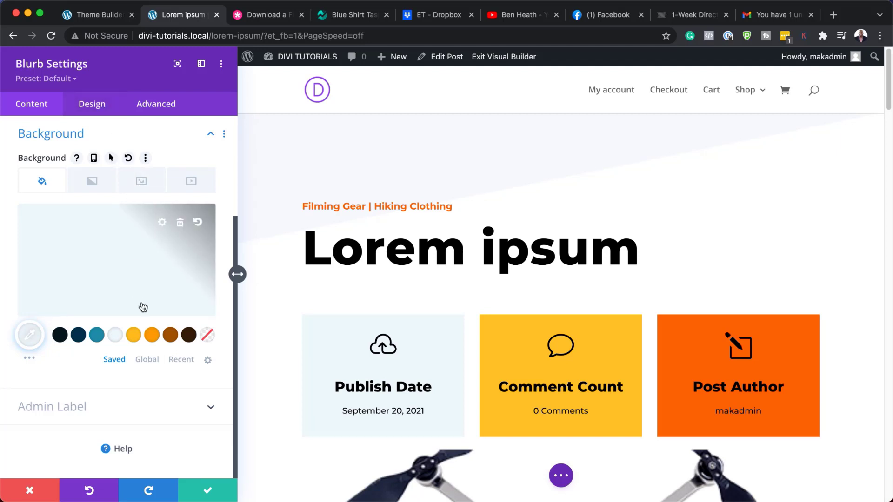
pyautogui.scroll(5, 124, 232)
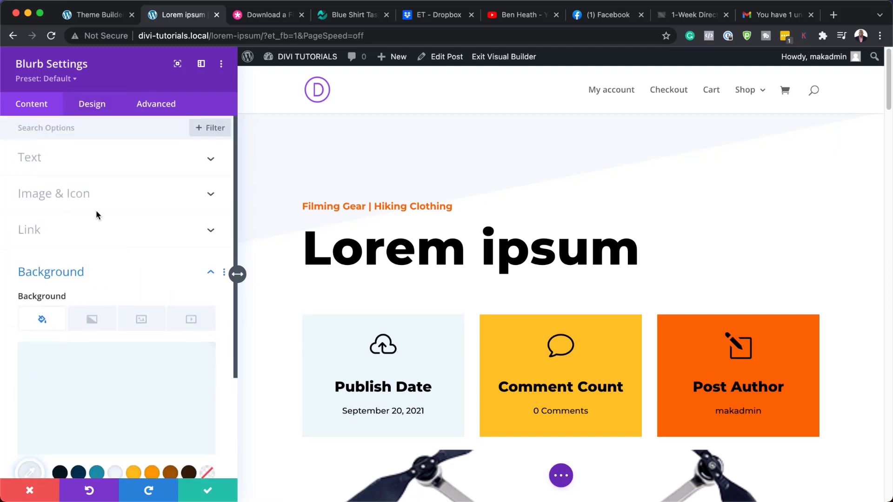
pyautogui.click(83, 196)
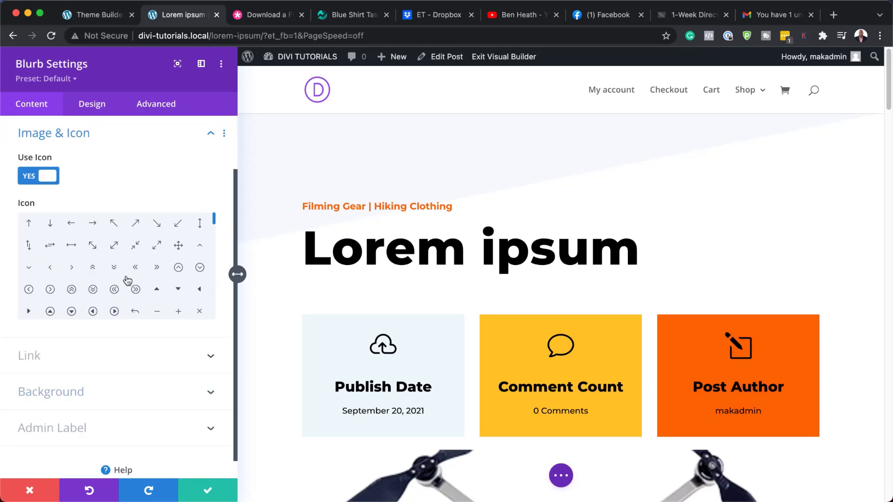
pyautogui.click(93, 313)
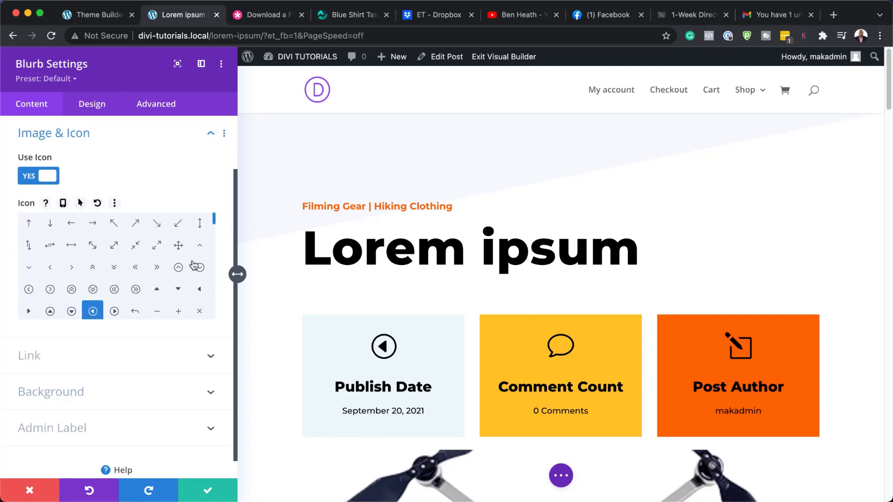
pyautogui.moveTo(214, 222); pyautogui.dragTo(216, 239)
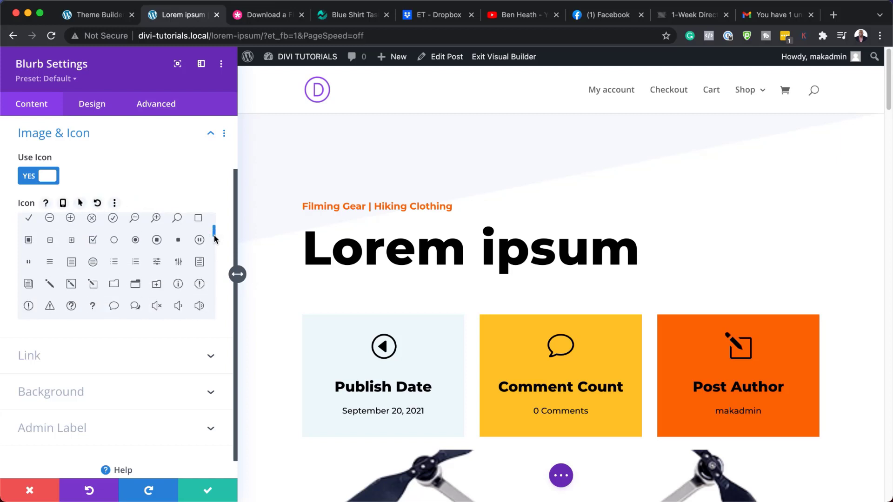
pyautogui.click(157, 268)
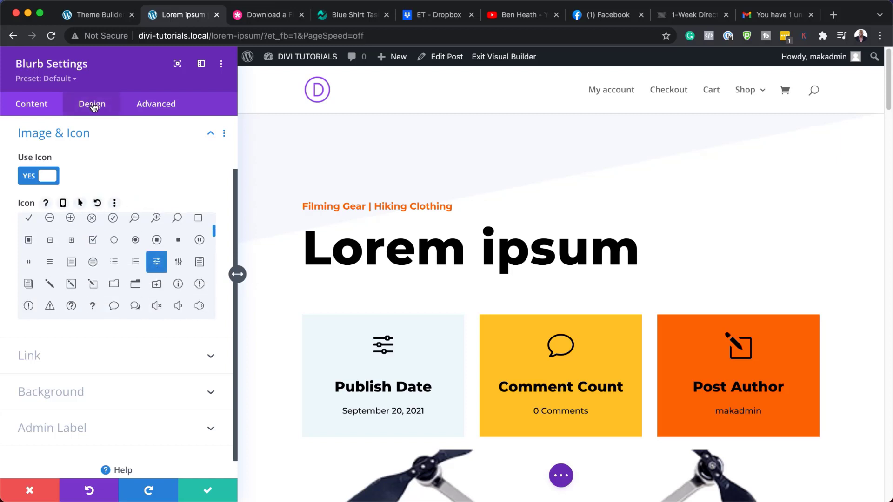
pyautogui.click(375, 337)
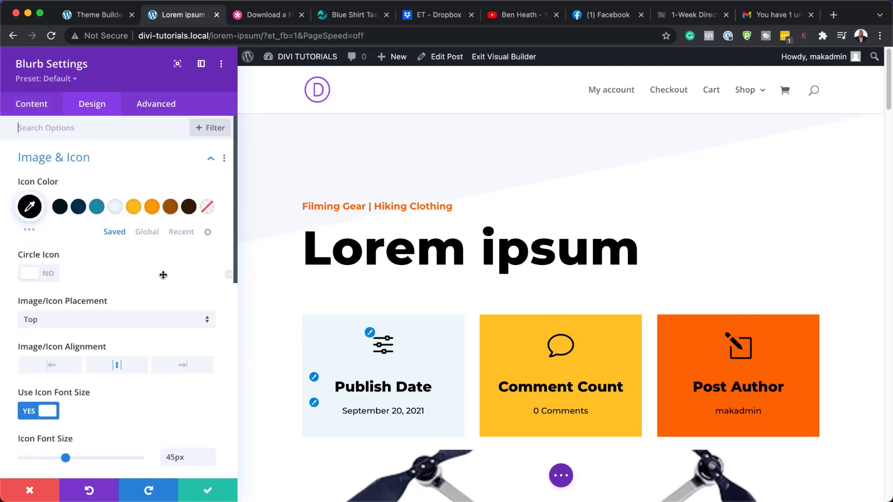
pyautogui.click(152, 207)
pyautogui.click(170, 207)
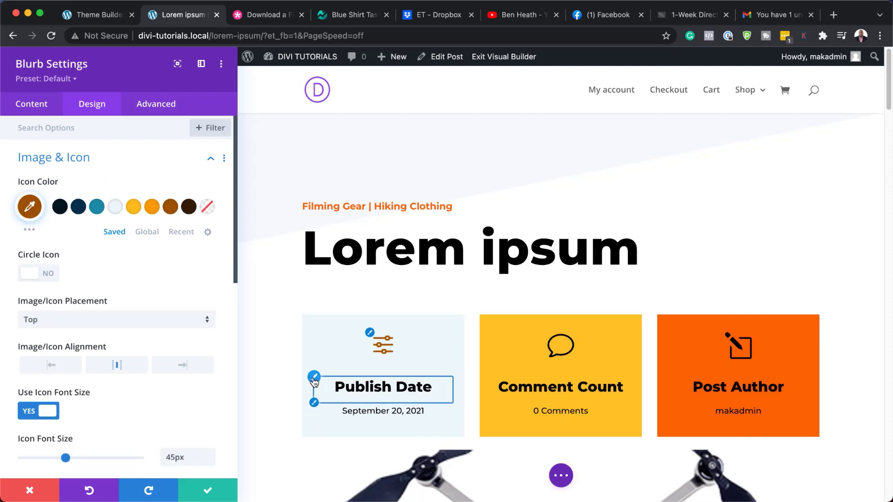
pyautogui.click(314, 377)
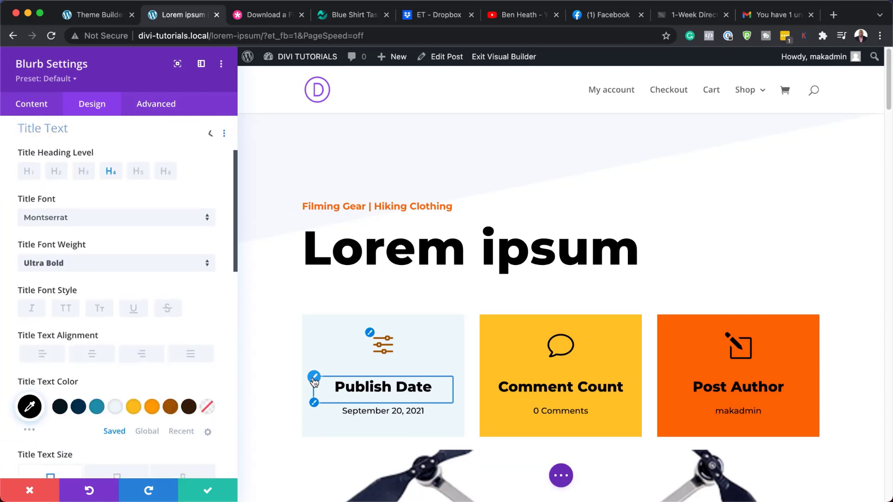
pyautogui.click(171, 412)
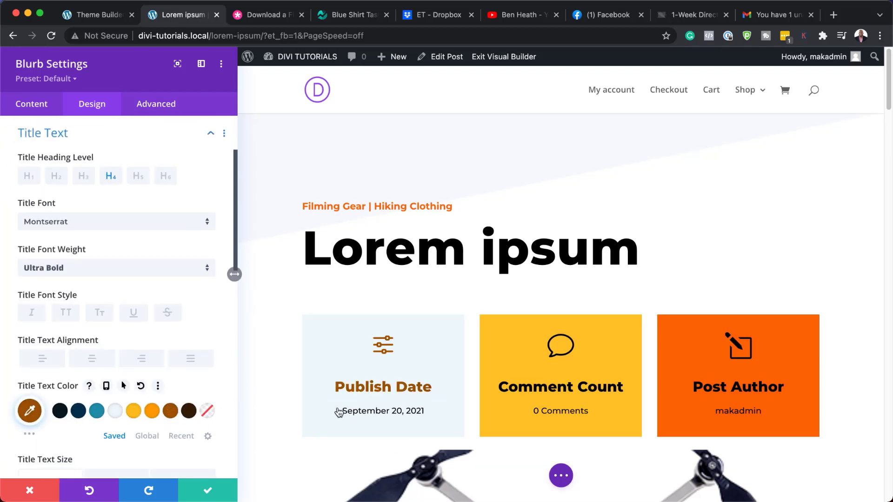
pyautogui.click(315, 405)
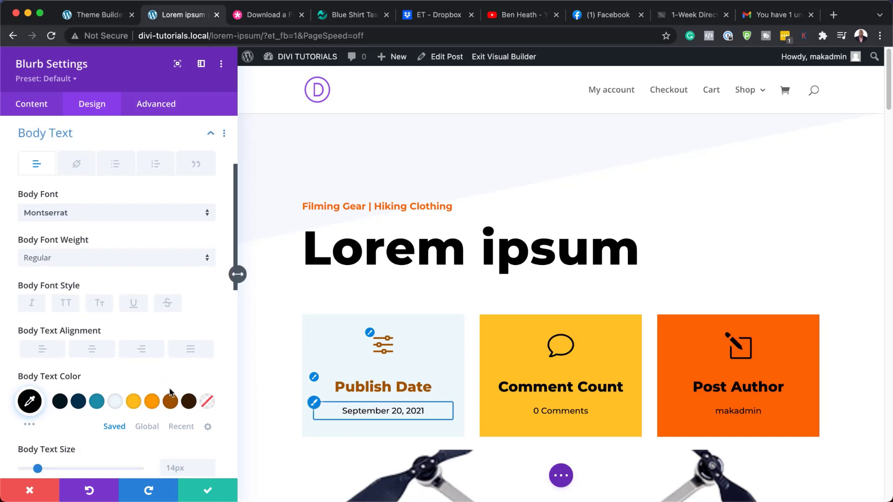
pyautogui.click(82, 404)
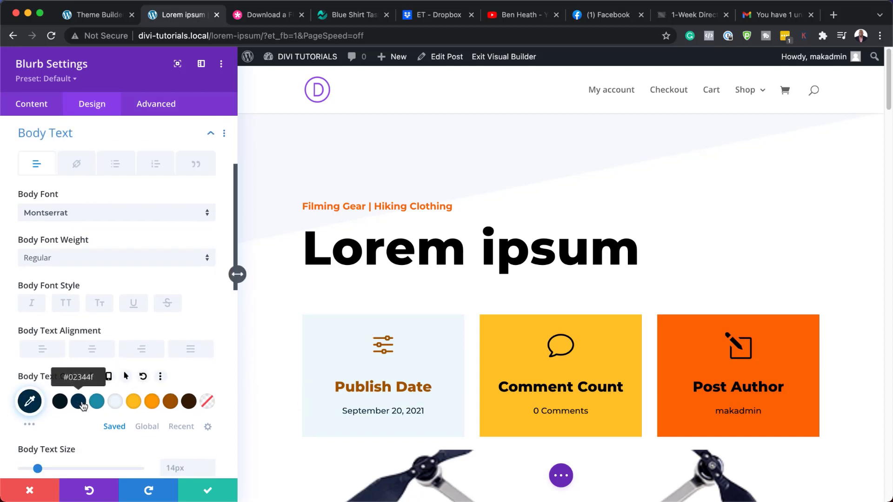
pyautogui.scroll(-3, 123, 423)
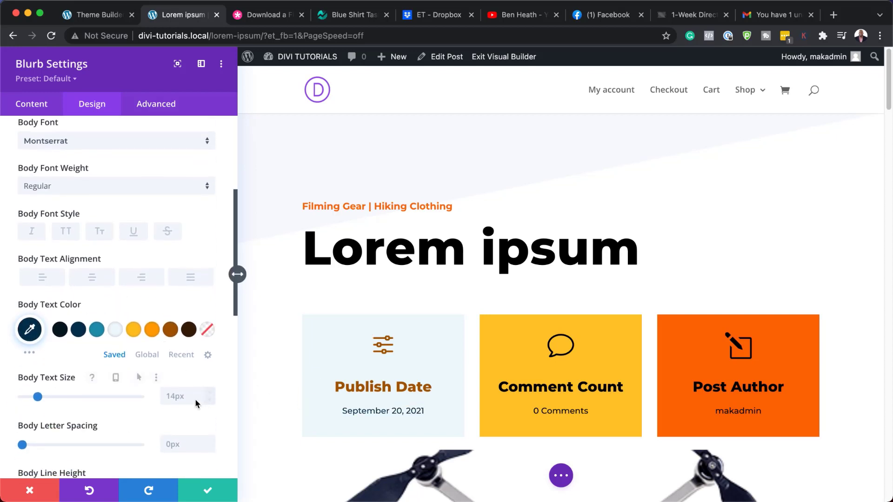
pyautogui.click(210, 393)
pyautogui.click(210, 394)
pyautogui.click(210, 394)
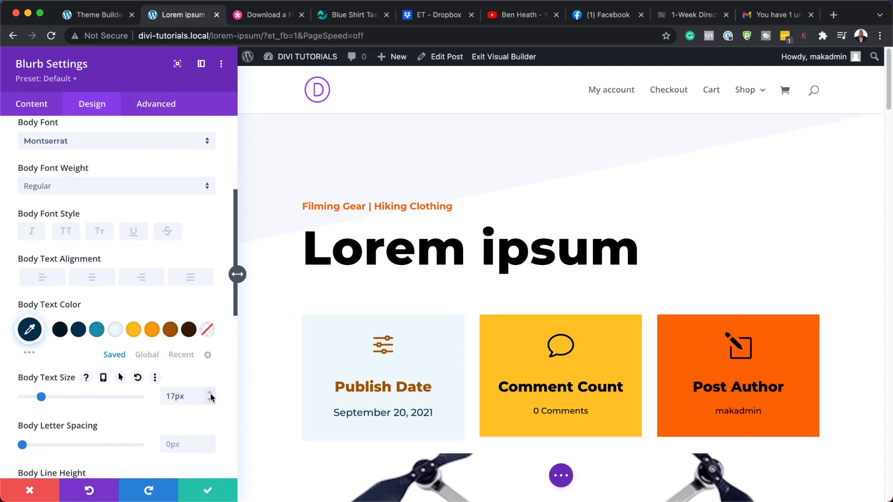
pyautogui.click(210, 394)
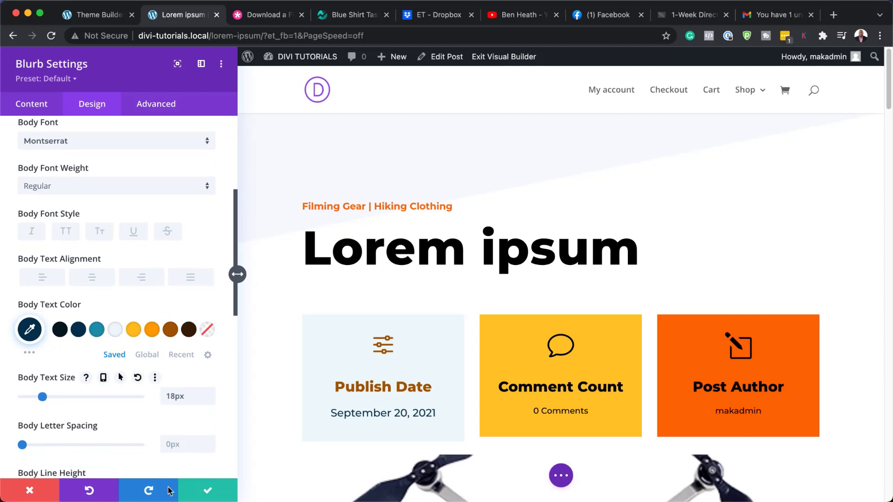
pyautogui.click(30, 491)
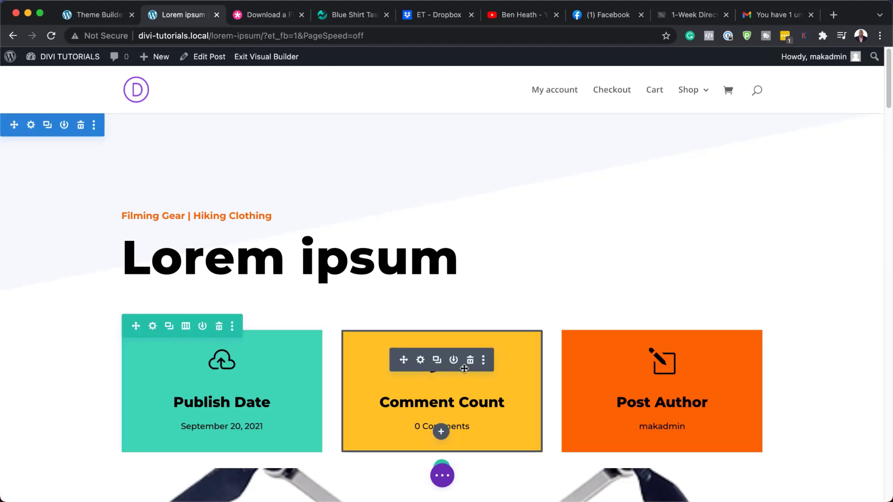
pyautogui.scroll(-5, 441, 391)
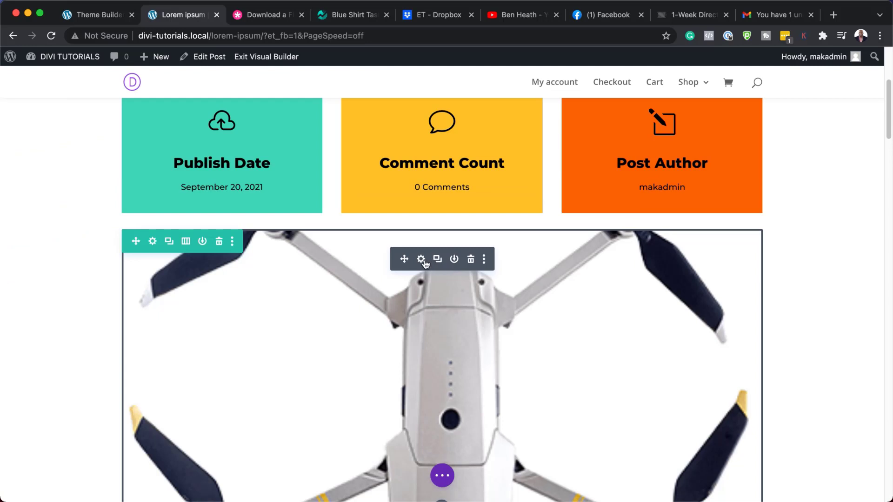
pyautogui.click(421, 260)
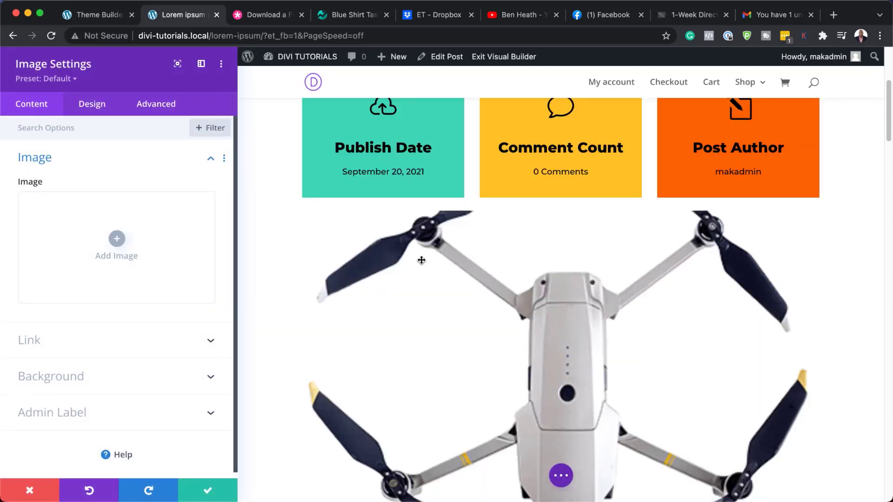
pyautogui.moveTo(199, 208)
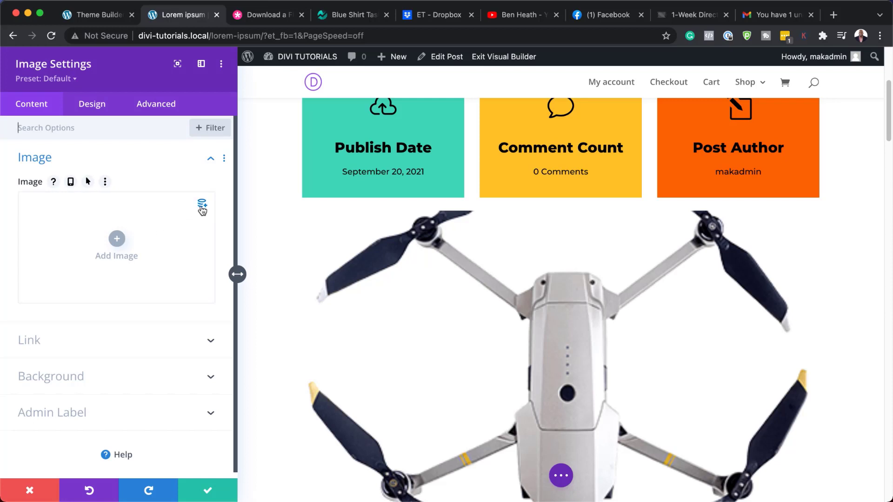
pyautogui.click(72, 375)
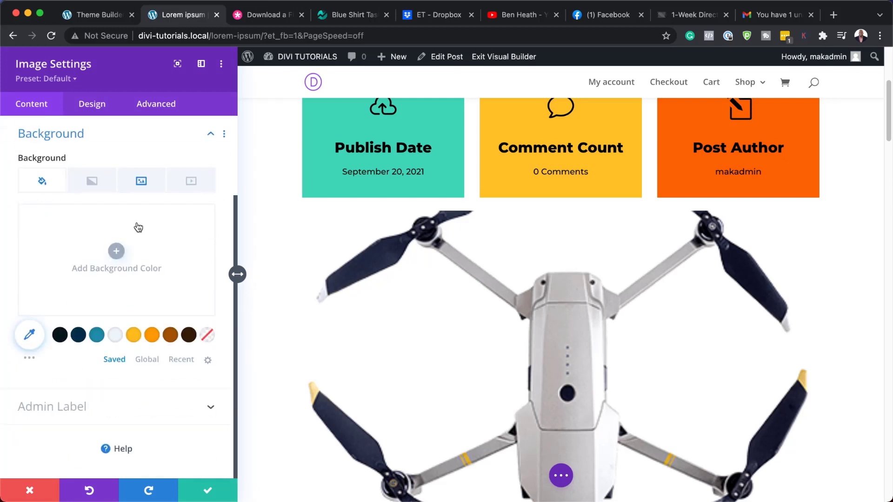
pyautogui.click(142, 182)
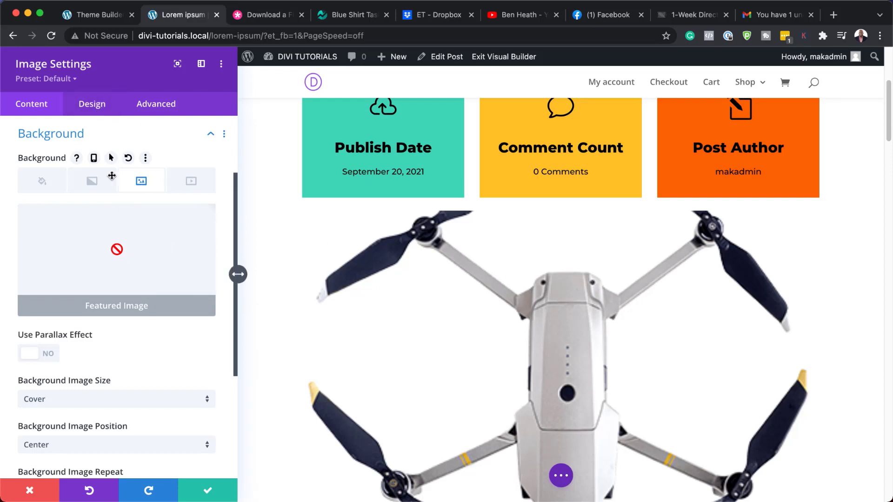
pyautogui.click(30, 491)
pyautogui.scroll(-5, 333, 409)
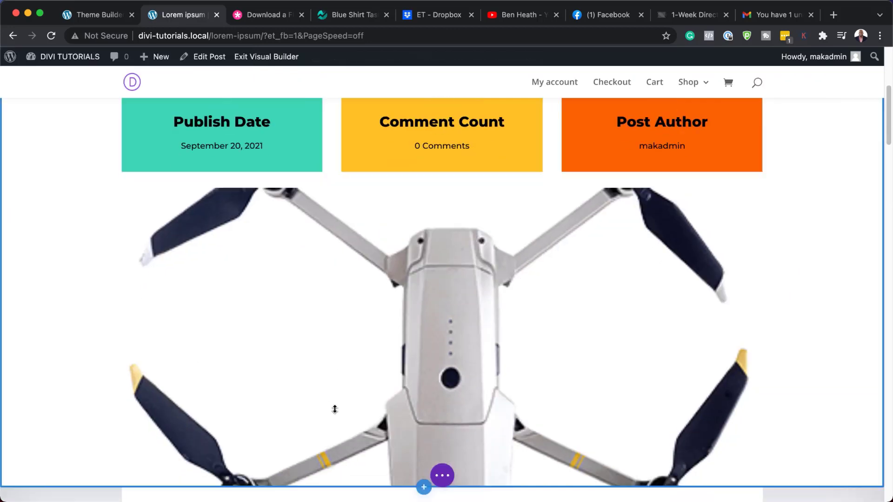
# In the post content Text module, split 'Samet, consectetuer…' off the 'Lorem ipsum dolor sit' heading.
pyautogui.scroll(-4, 336, 413)
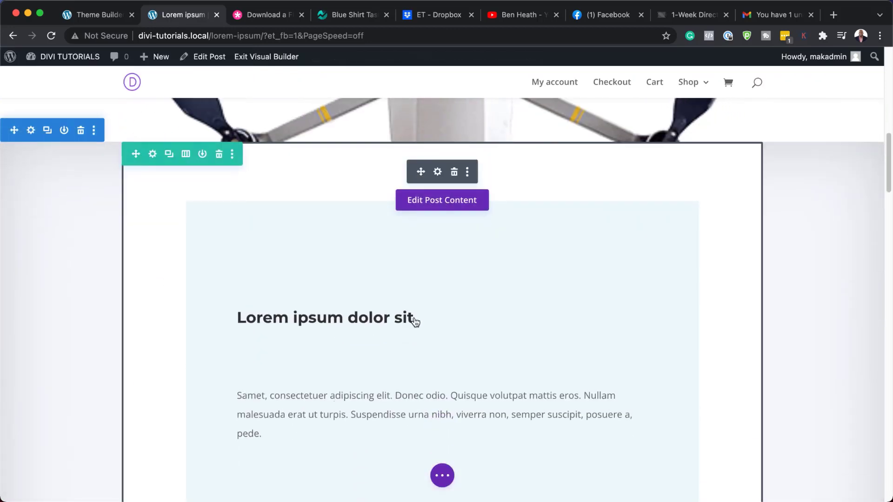
pyautogui.click(448, 201)
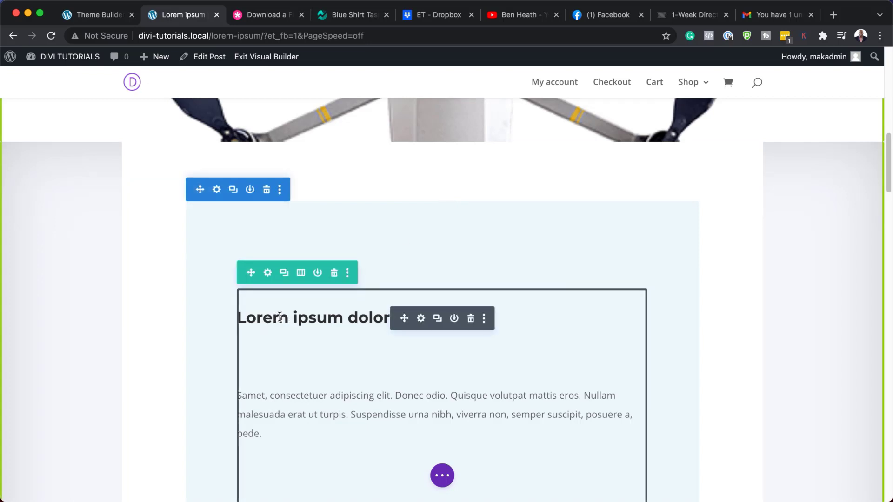
pyautogui.click(421, 319)
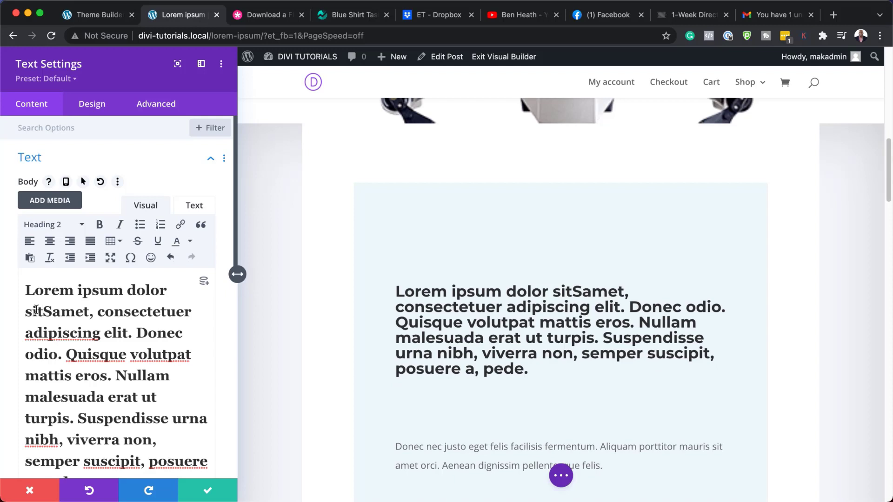
pyautogui.press('Return')
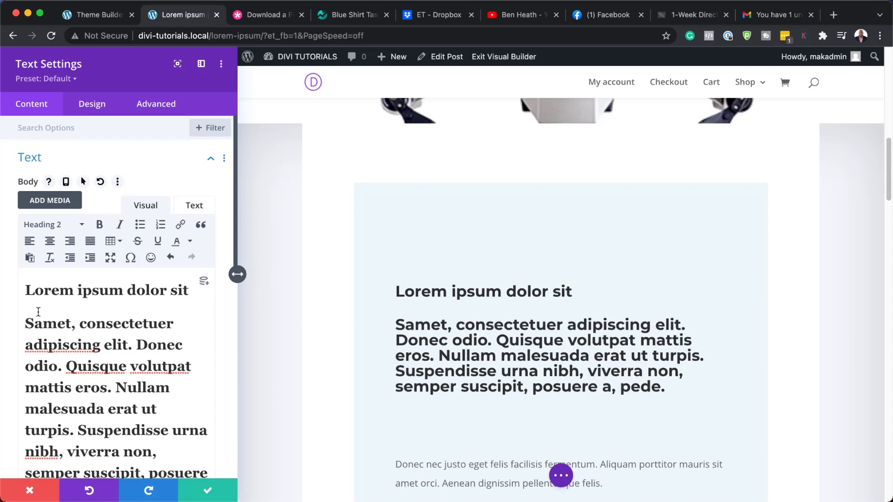
pyautogui.press('super+z')
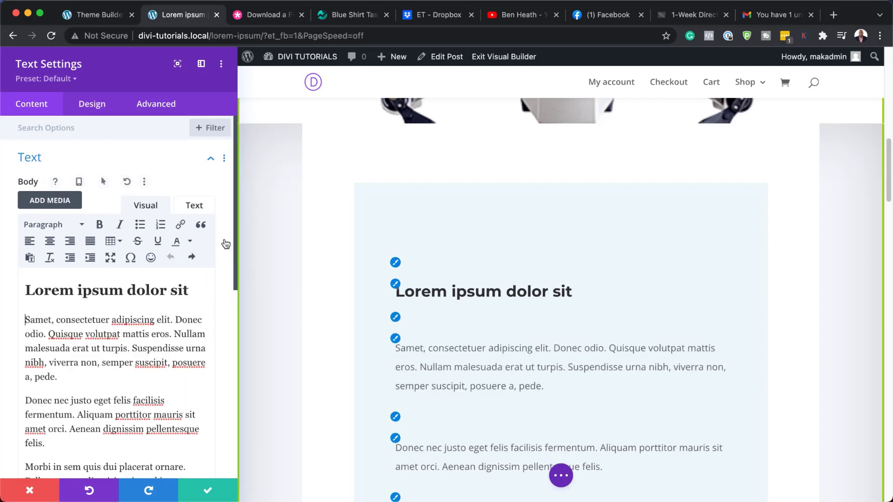
# Try bold Heading 2 weight and Poppins body font on the post content, then discard both.
pyautogui.click(396, 285)
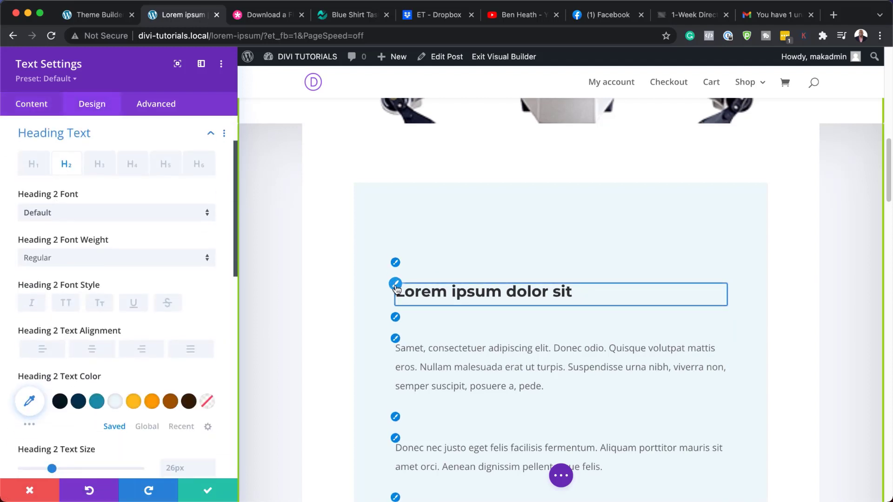
pyautogui.click(107, 262)
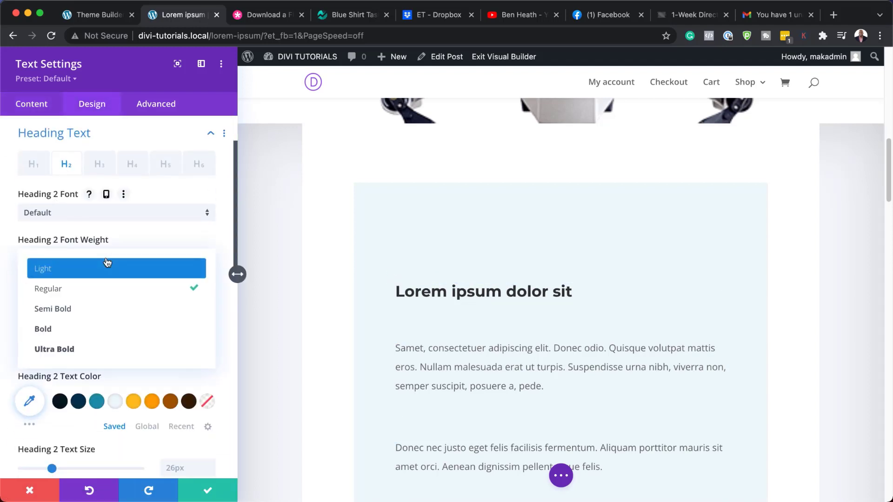
pyautogui.click(98, 331)
pyautogui.click(397, 341)
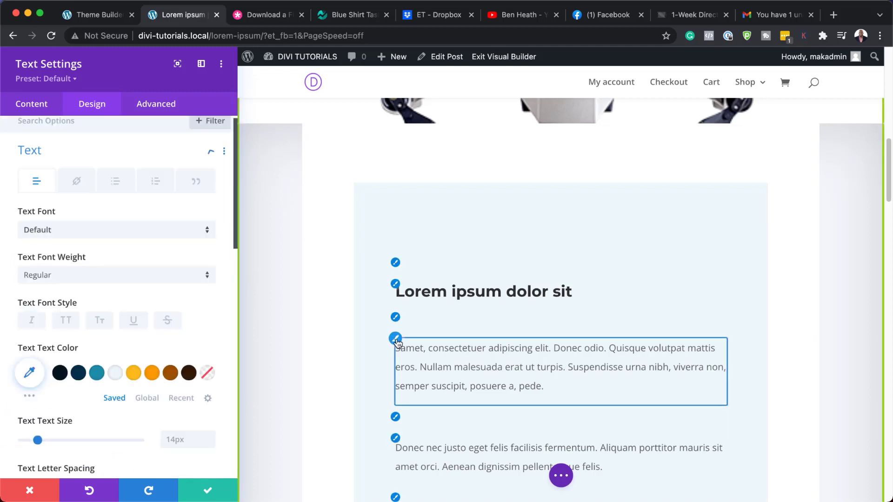
pyautogui.click(94, 242)
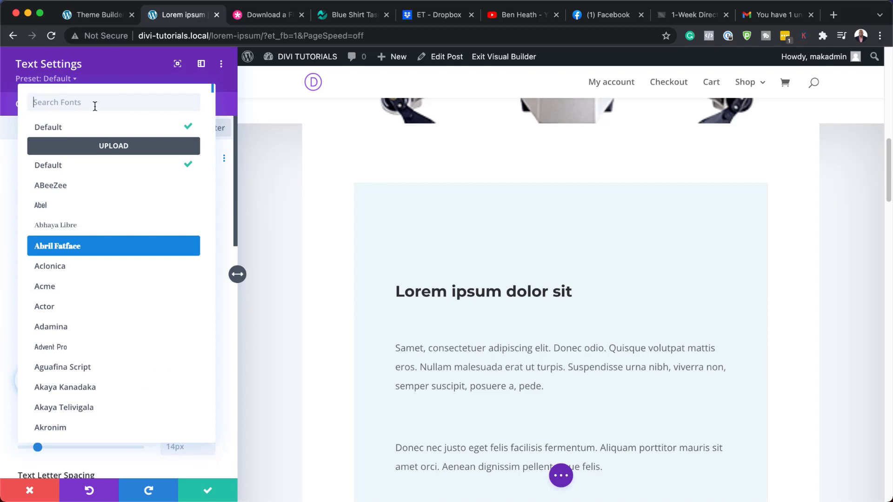
pyautogui.write('popp')
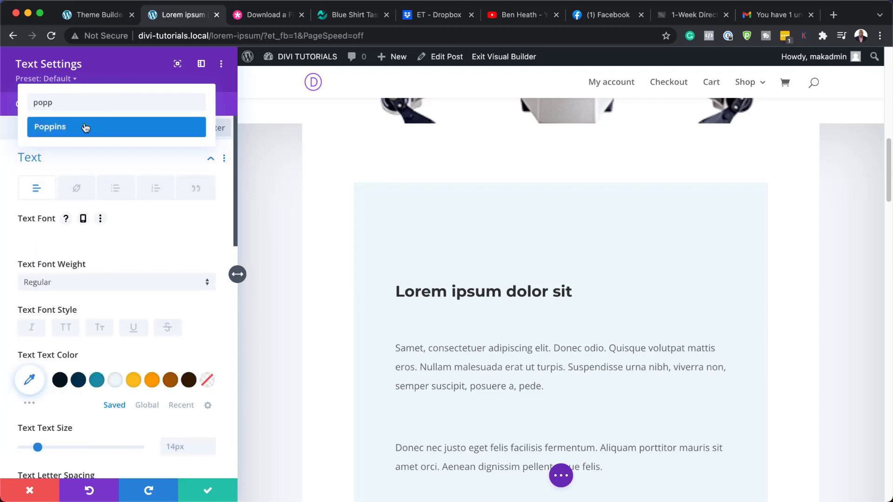
pyautogui.click(86, 126)
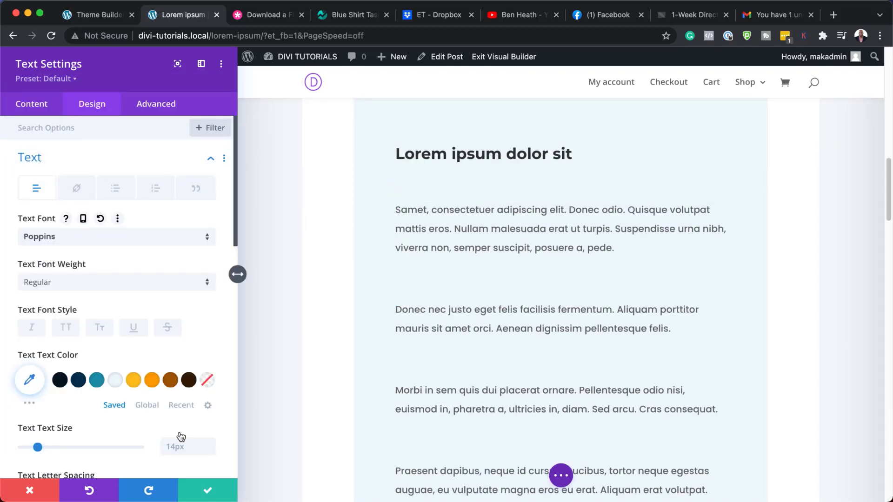
pyautogui.click(31, 491)
# Switch back to the body template and scroll to the 'Subscribe to get the latest' section.
pyautogui.scroll(5, 279, 409)
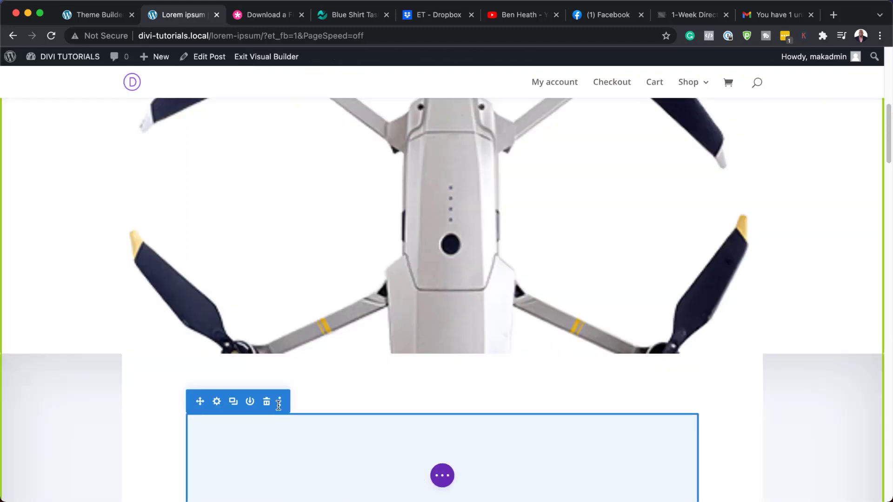
pyautogui.scroll(-20, 280, 410)
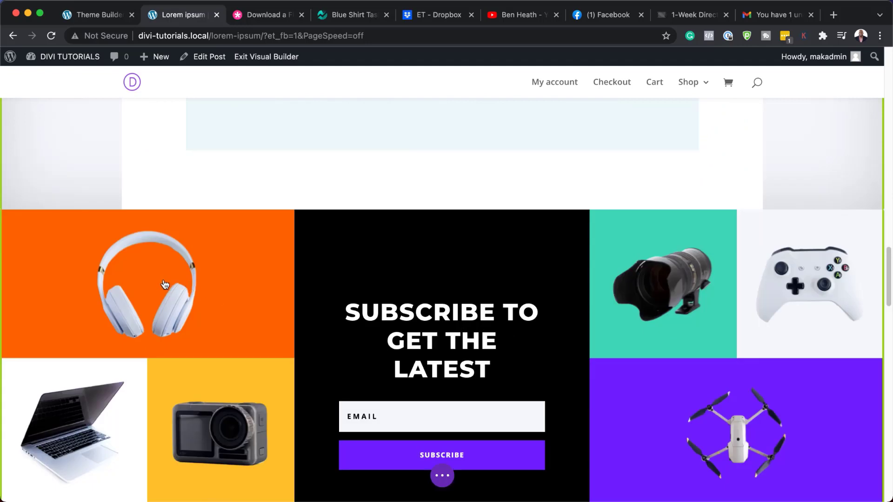
pyautogui.scroll(4, 219, 354)
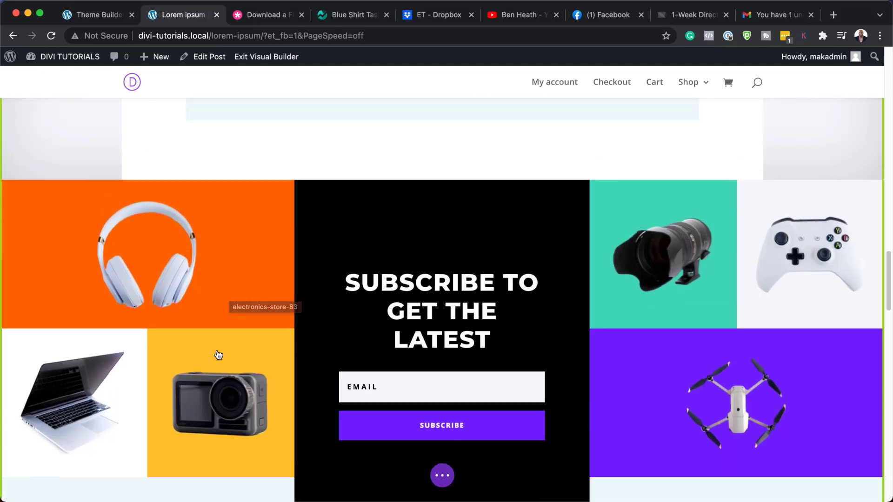
pyautogui.scroll(15, 219, 356)
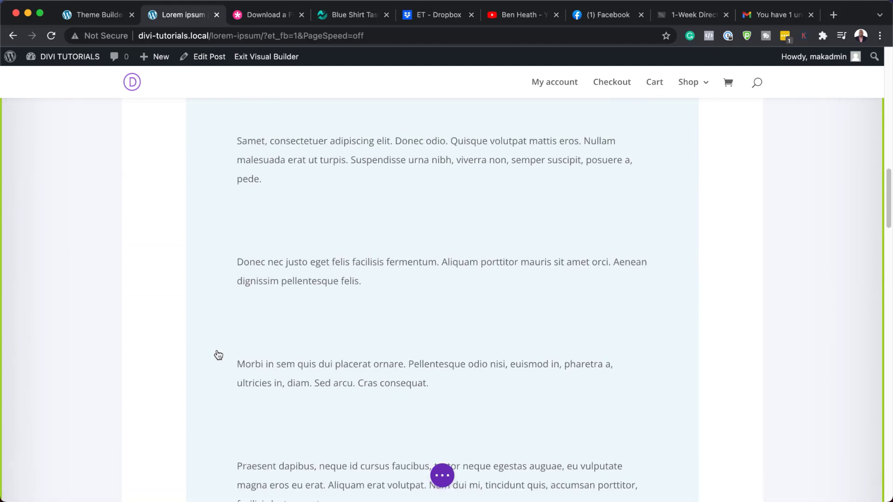
pyautogui.scroll(10, 219, 355)
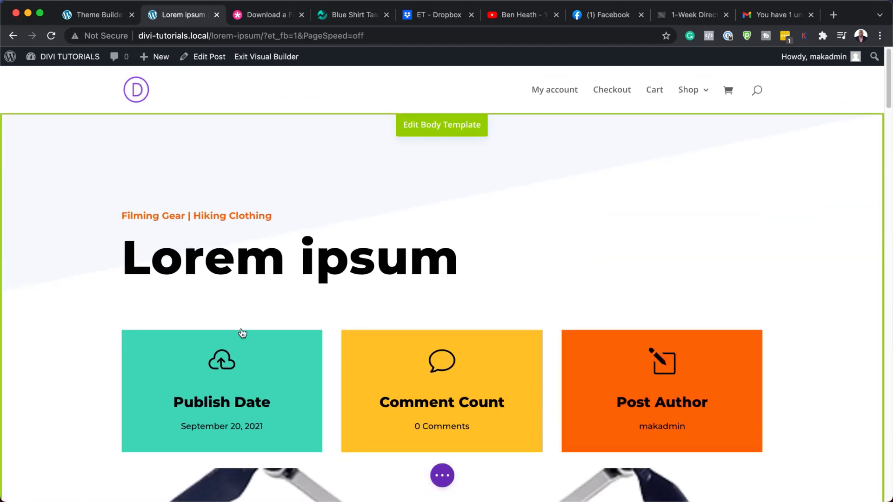
pyautogui.click(448, 132)
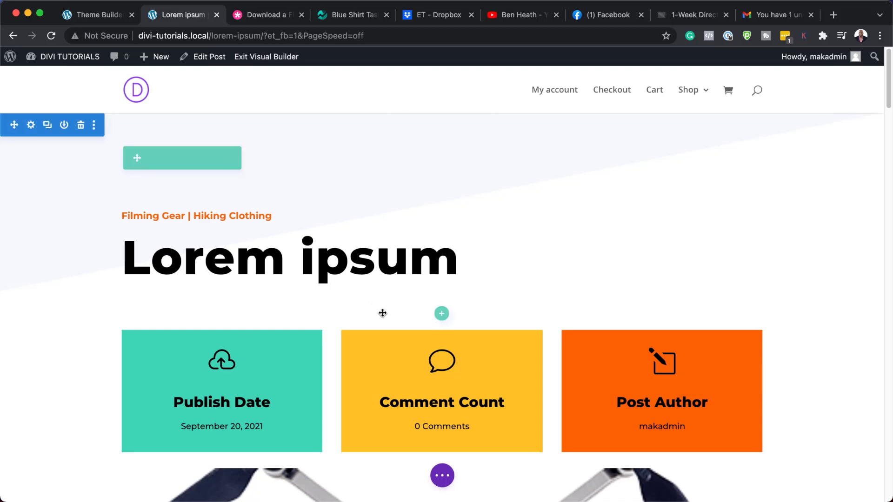
pyautogui.scroll(-20, 383, 313)
pyautogui.scroll(-20, 382, 313)
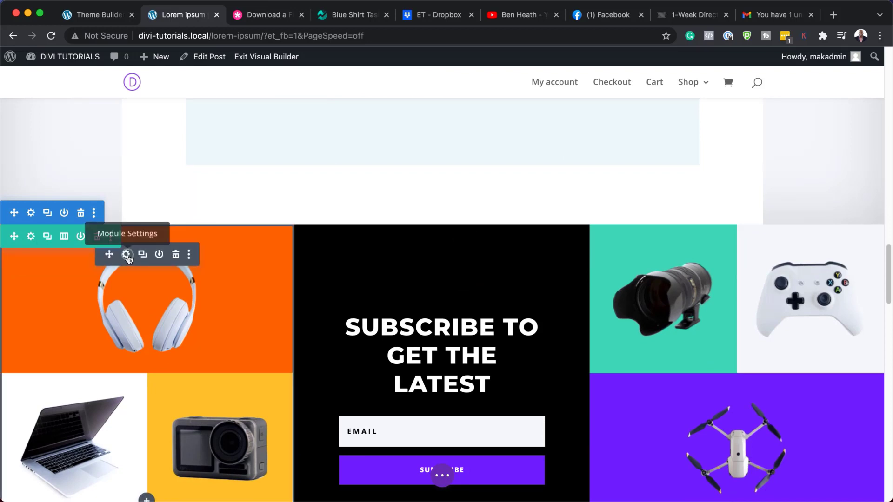
pyautogui.click(129, 258)
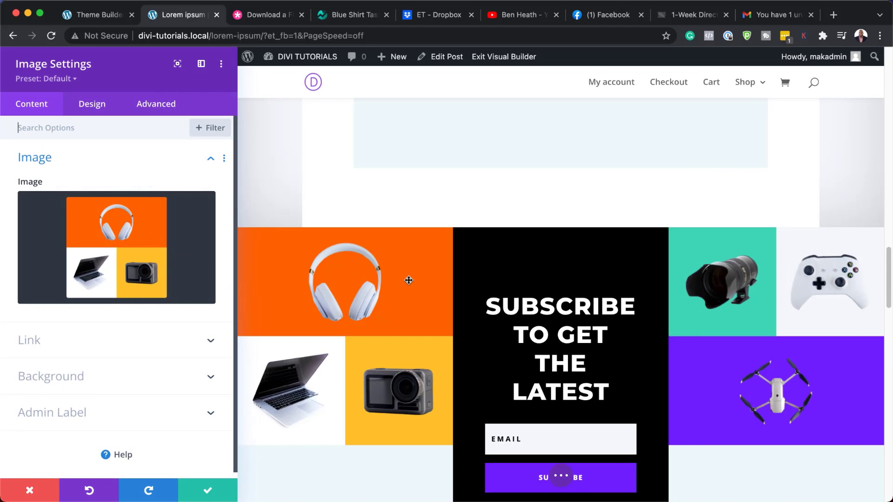
pyautogui.click(116, 253)
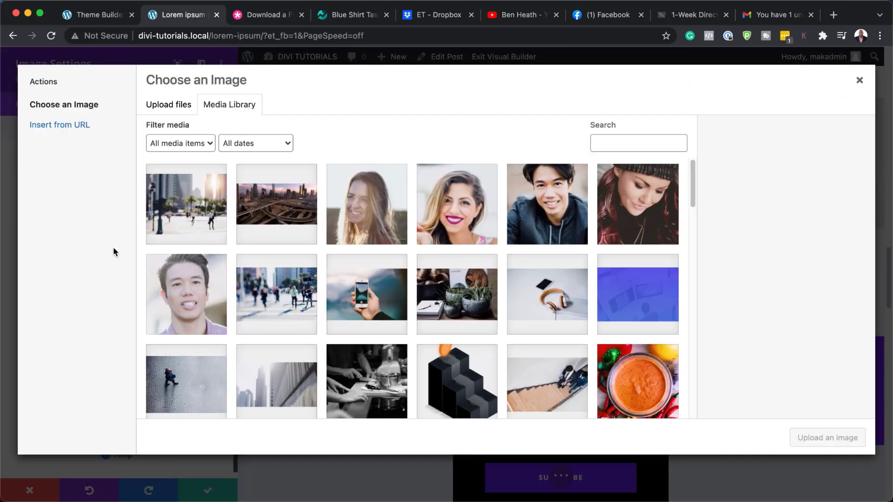
pyautogui.scroll(-3, 378, 333)
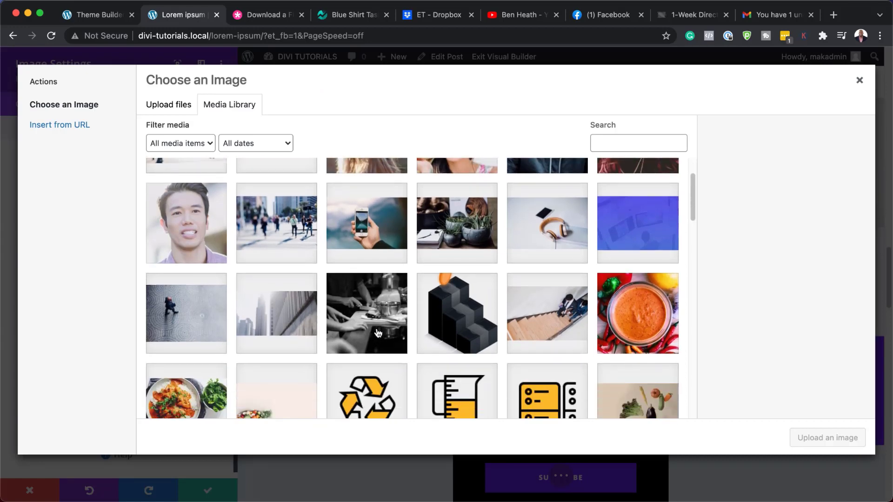
pyautogui.click(181, 390)
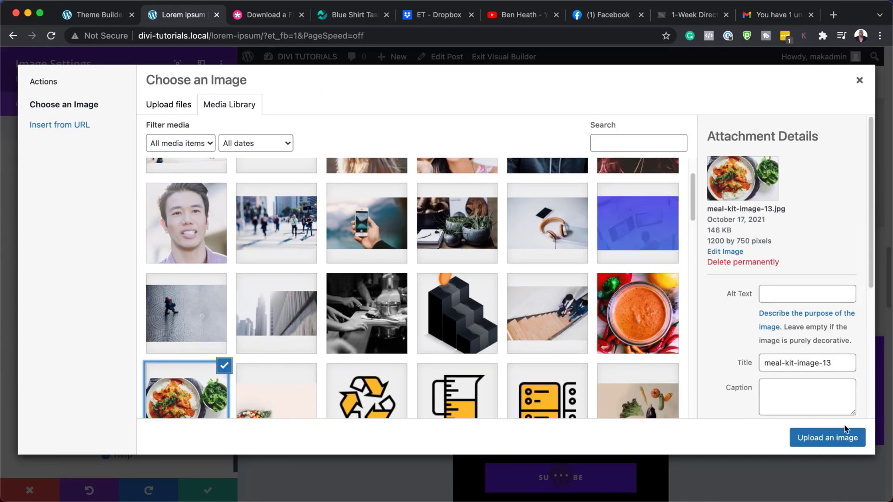
pyautogui.click(847, 438)
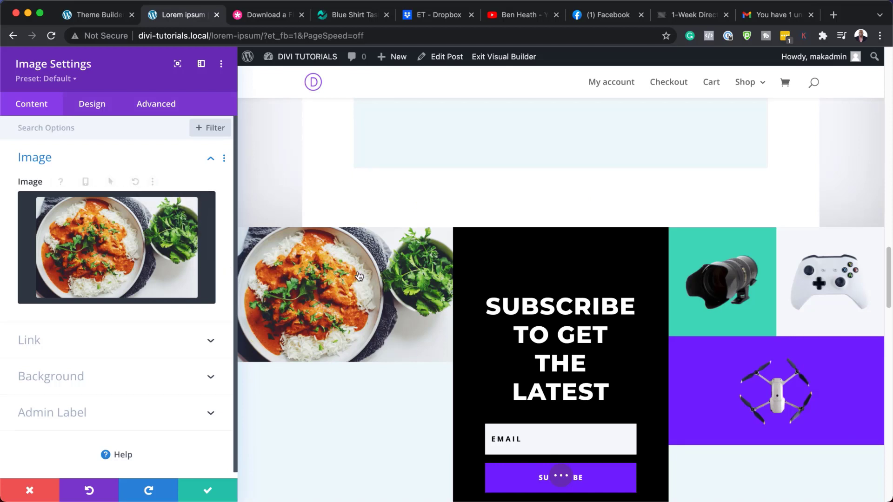
pyautogui.click(34, 492)
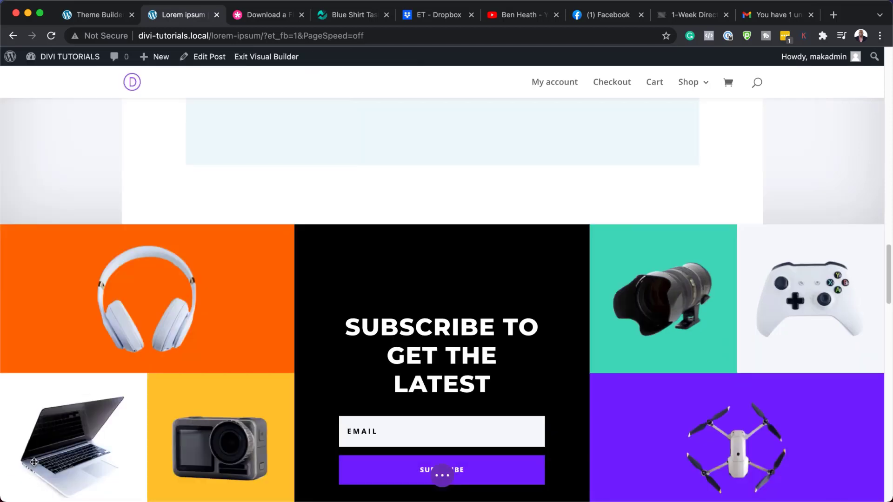
# Open the Email Optin module settings for the subscribe form.
pyautogui.scroll(-5, 485, 355)
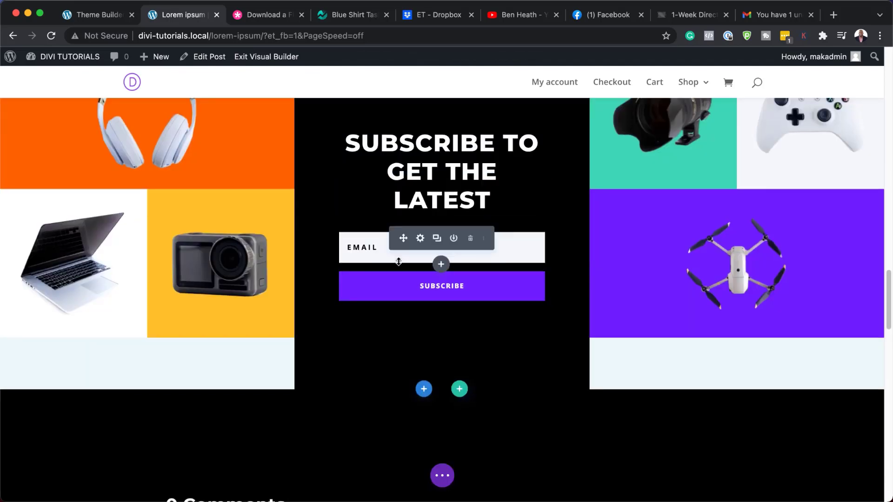
pyautogui.click(421, 239)
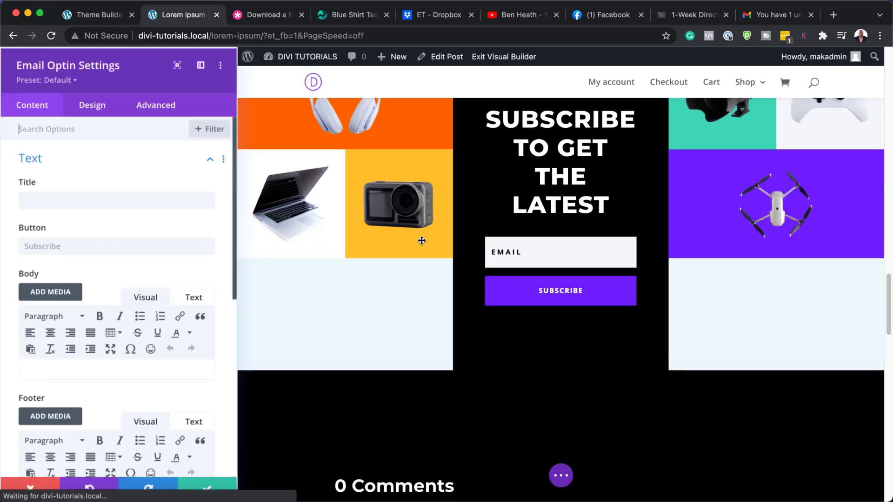